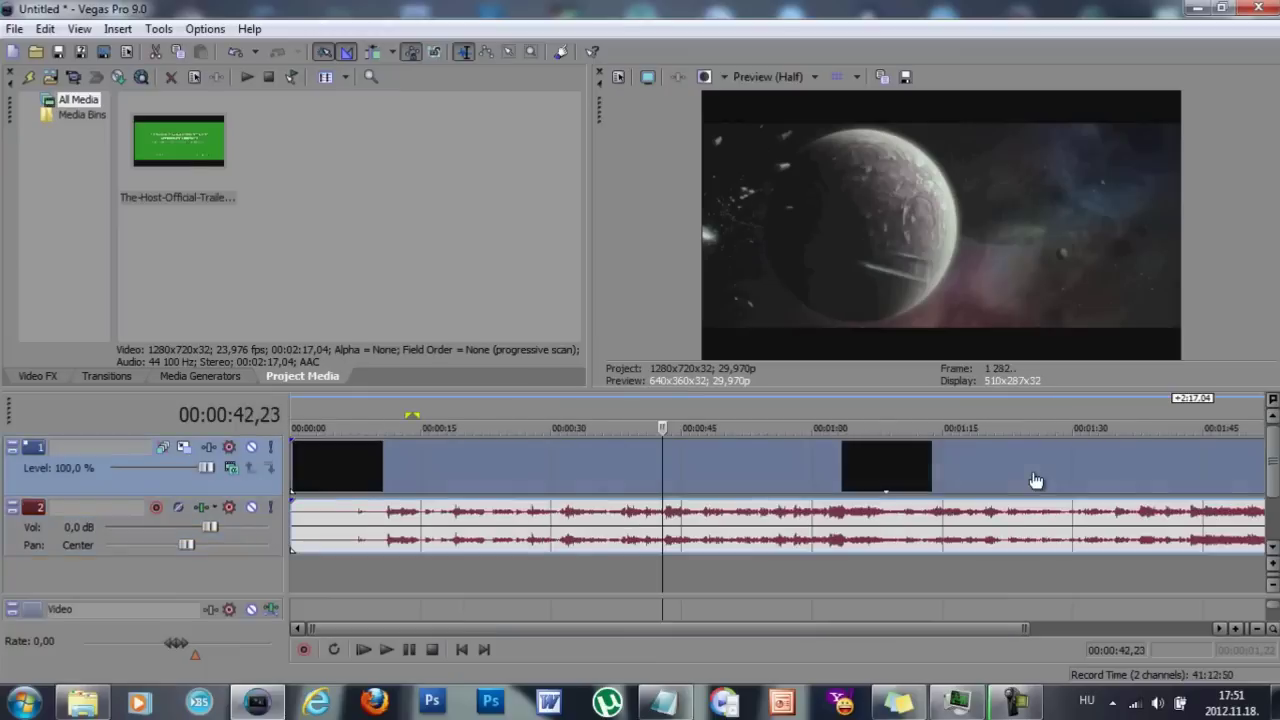
Crop the last trailer clip to a 962,0 × 541,1 frame, zooming in on the running figure
{"action": "scroll", "coordinate": [720, 471], "scroll_direction": "down", "scroll_amount": 2}
{"action": "left_click", "coordinate": [700, 466]}
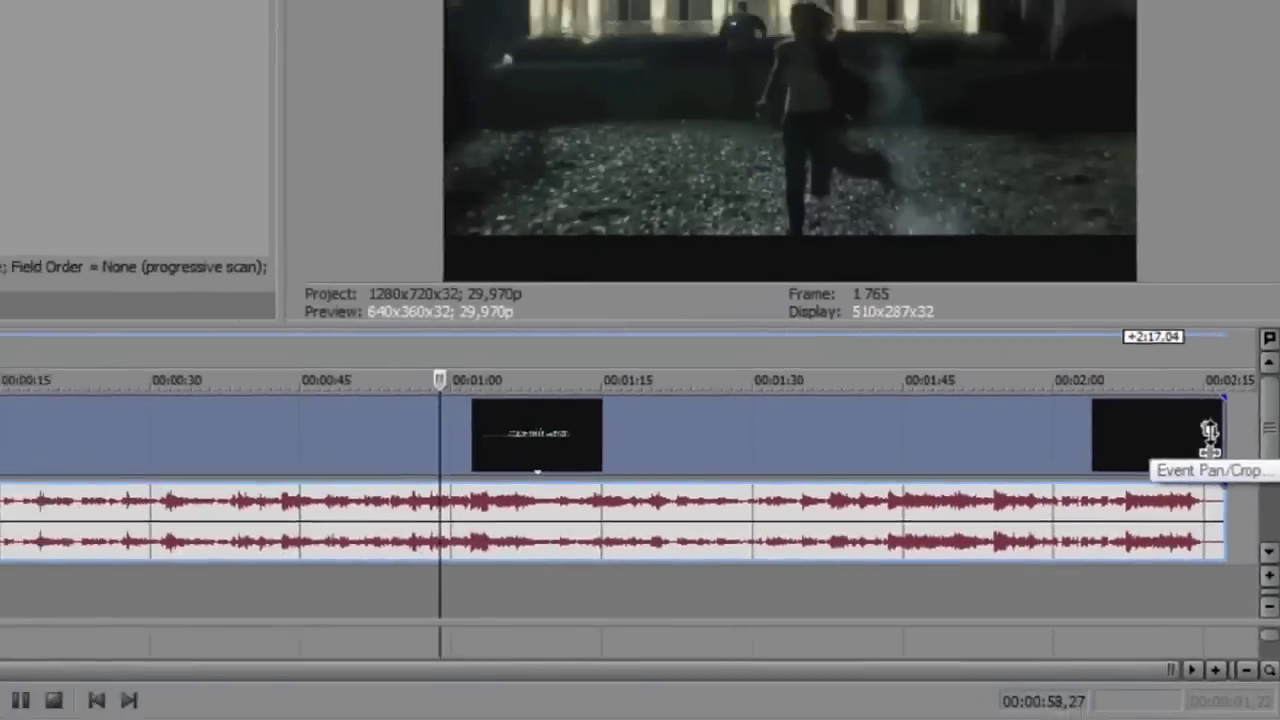
{"action": "left_click", "coordinate": [1131, 315]}
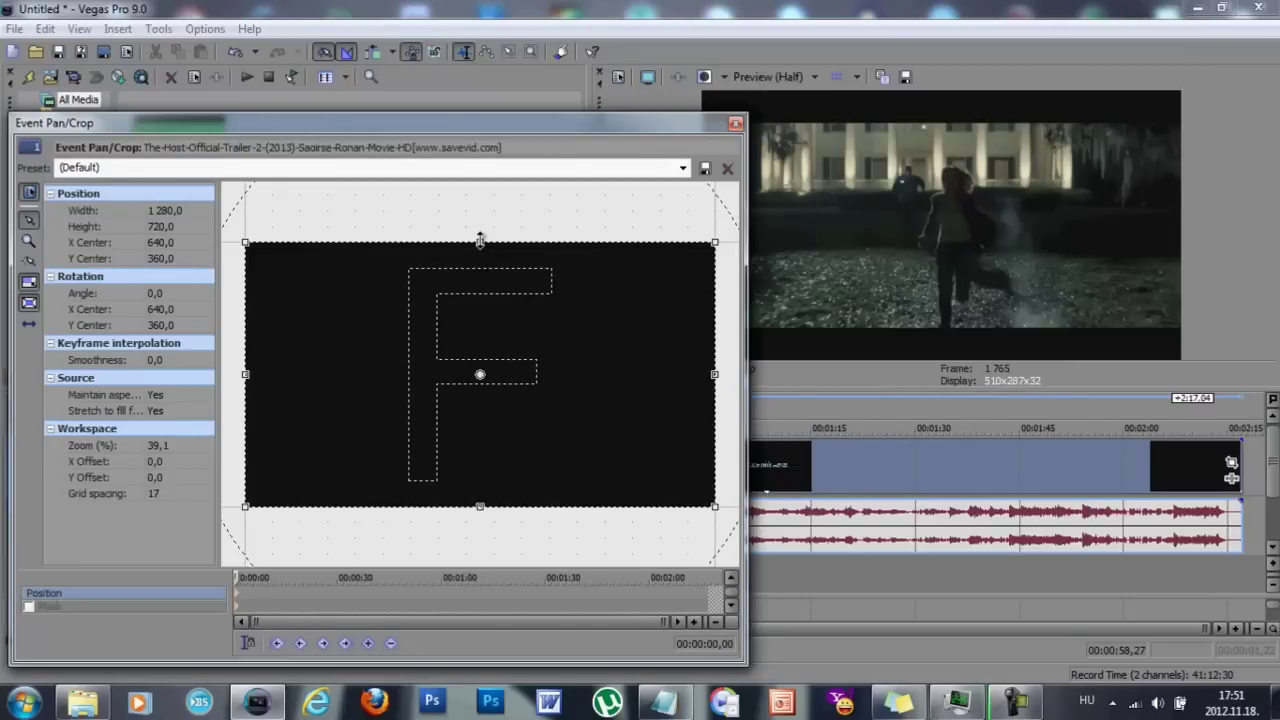
{"action": "left_click_drag", "start_coordinate": [480, 242], "coordinate": [480, 275]}
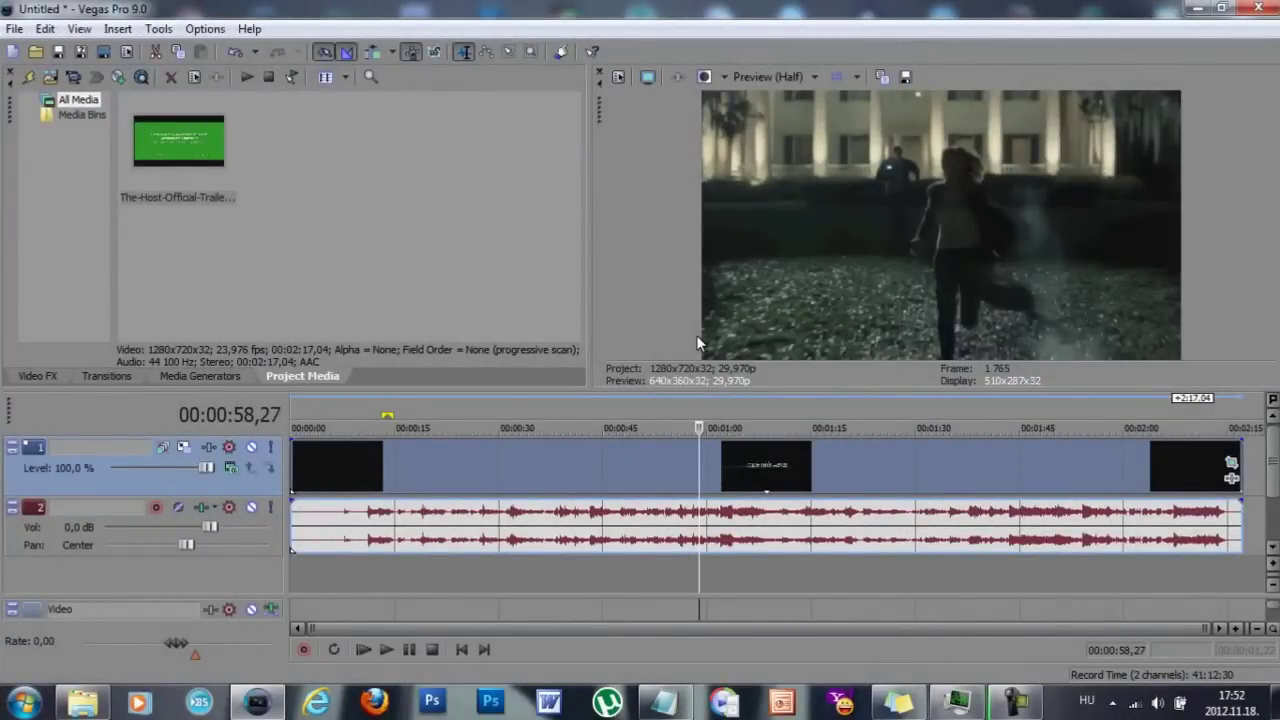
Park the playhead at exactly 00:00:07,19 and split the trailer event there
{"action": "left_click", "coordinate": [347, 503]}
{"action": "scroll", "coordinate": [775, 485], "scroll_direction": "up", "scroll_amount": 2}
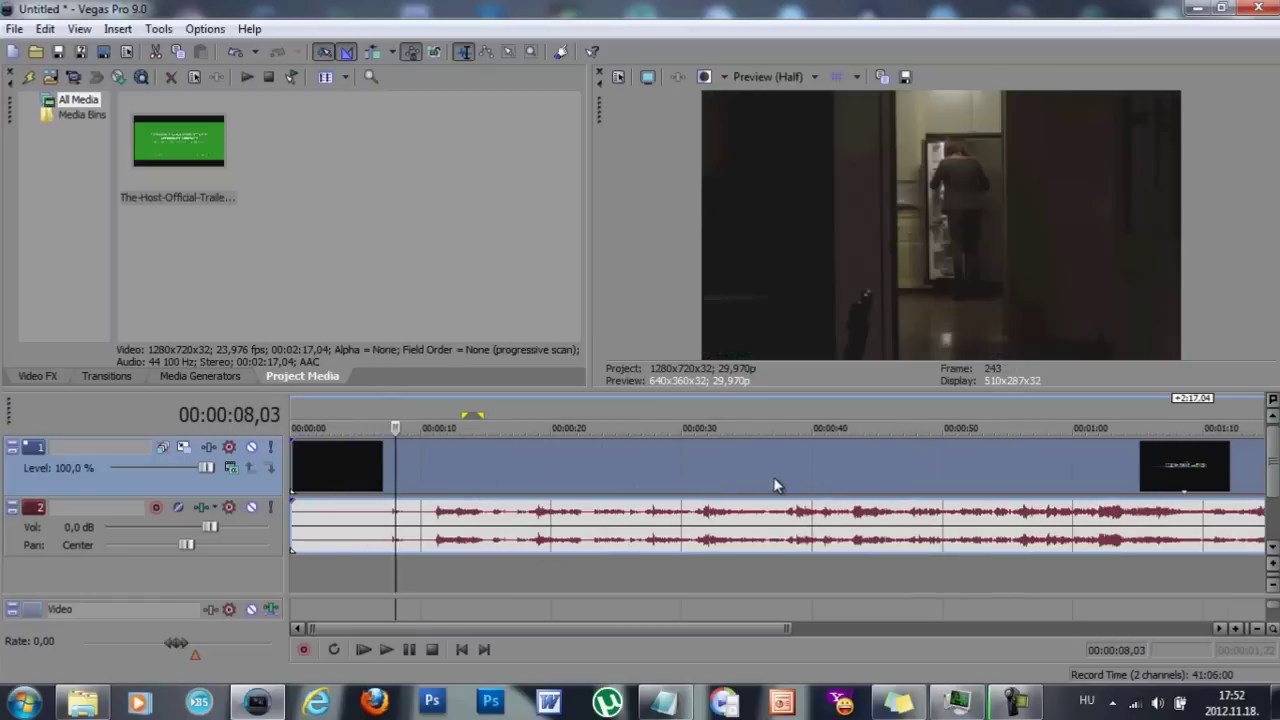
{"action": "scroll", "coordinate": [713, 485], "scroll_direction": "up", "scroll_amount": 3}
{"action": "left_click", "coordinate": [549, 475]}
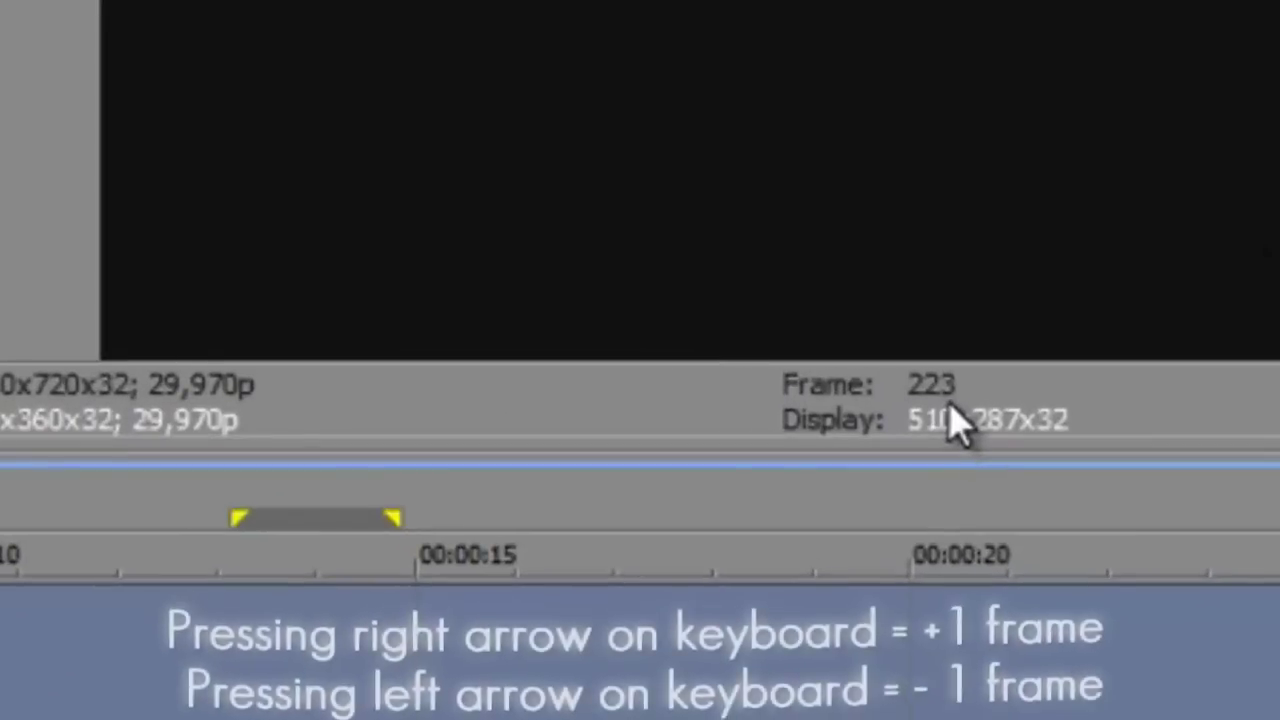
{"action": "key", "text": "Right"}
{"action": "key", "text": "Right"}
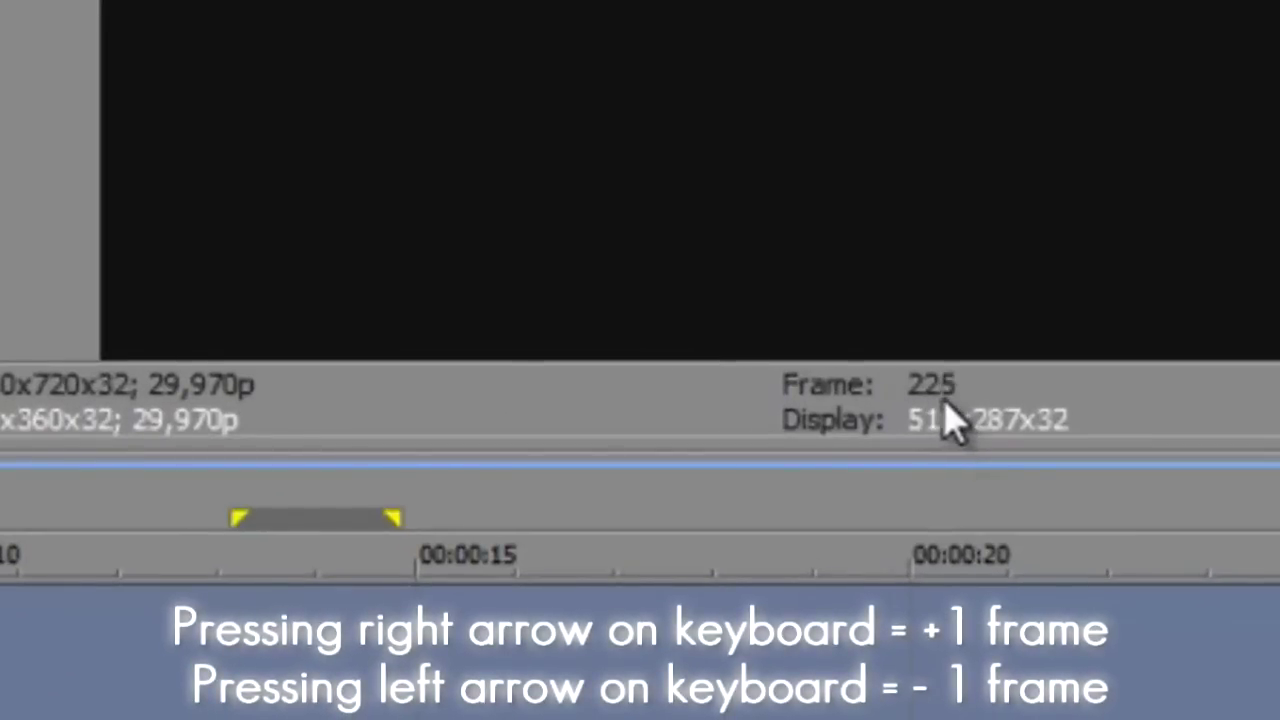
{"action": "key", "text": "Right"}
{"action": "key", "text": "Right"}
{"action": "key", "text": "Right"}
{"action": "key", "text": "Right"}
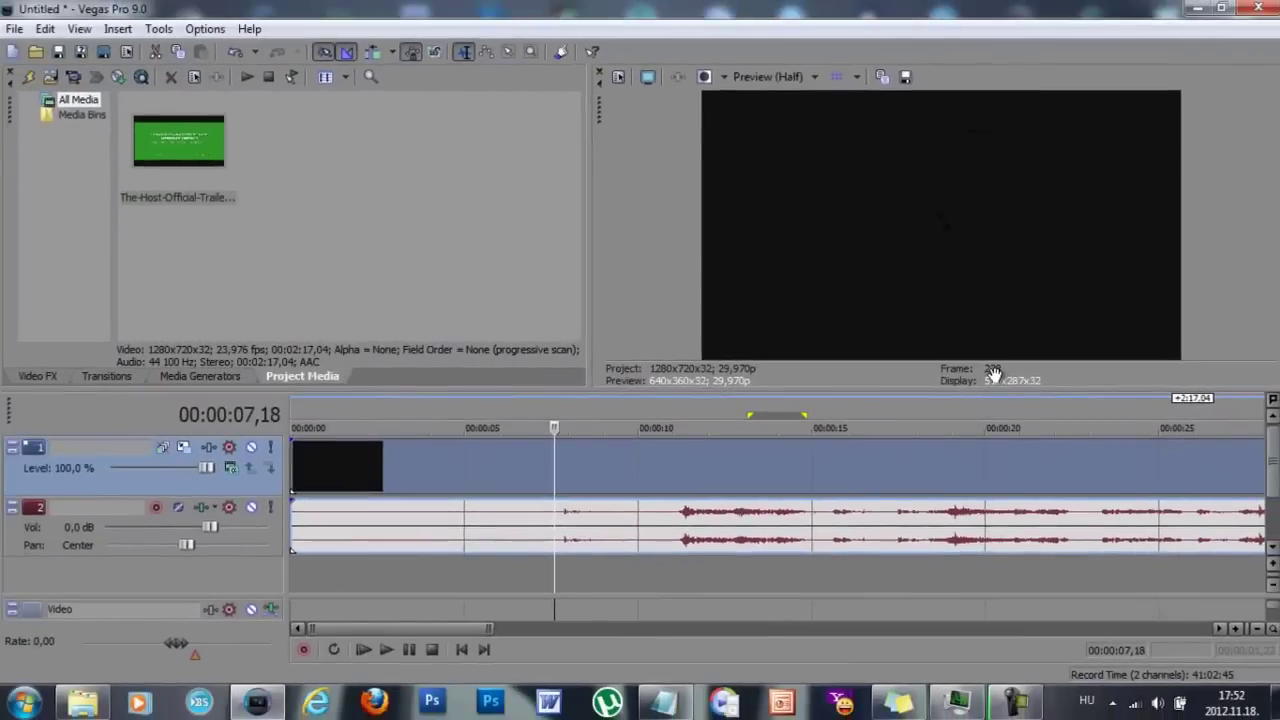
{"action": "key", "text": "Right"}
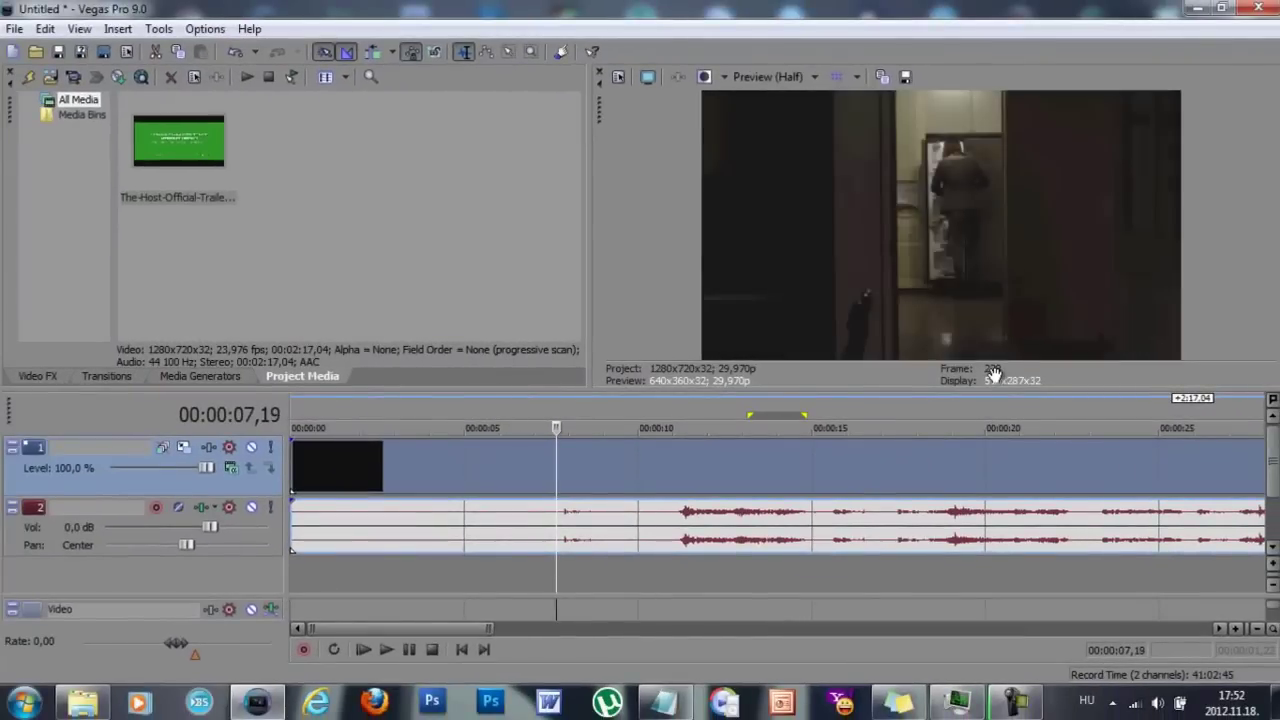
{"action": "key", "text": "Left"}
{"action": "key", "text": "Right"}
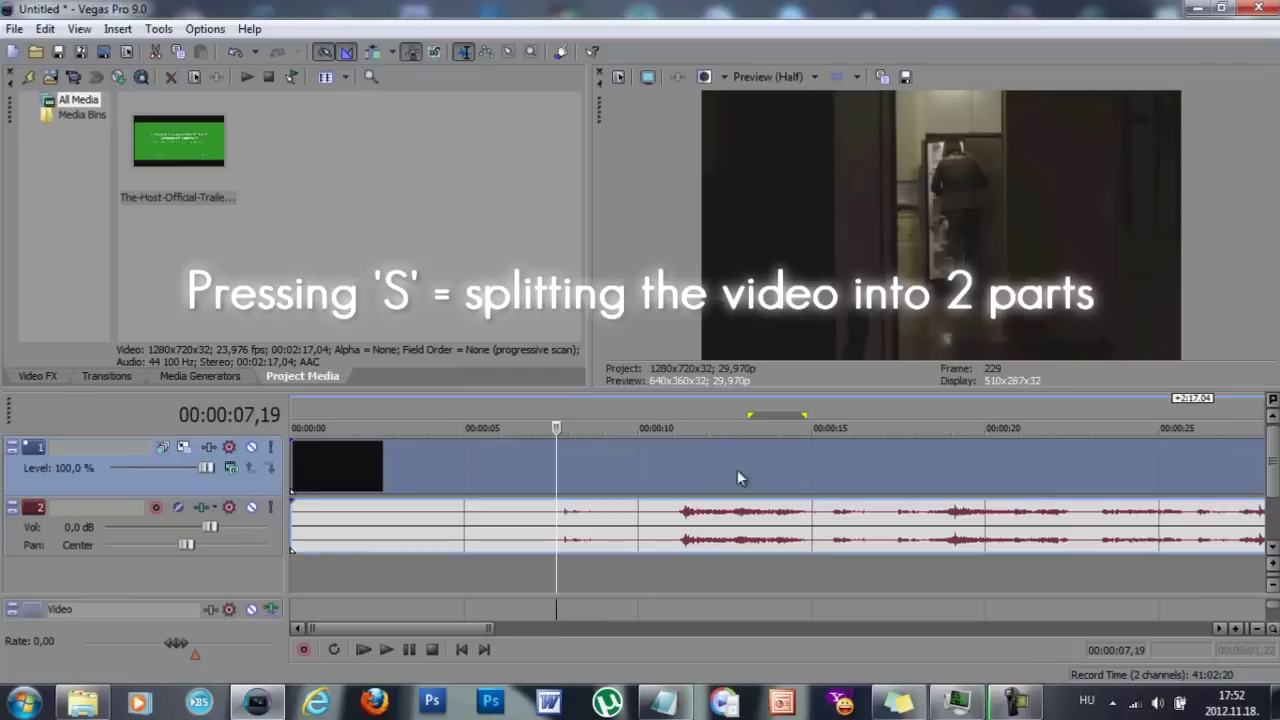
{"action": "key", "text": "s"}
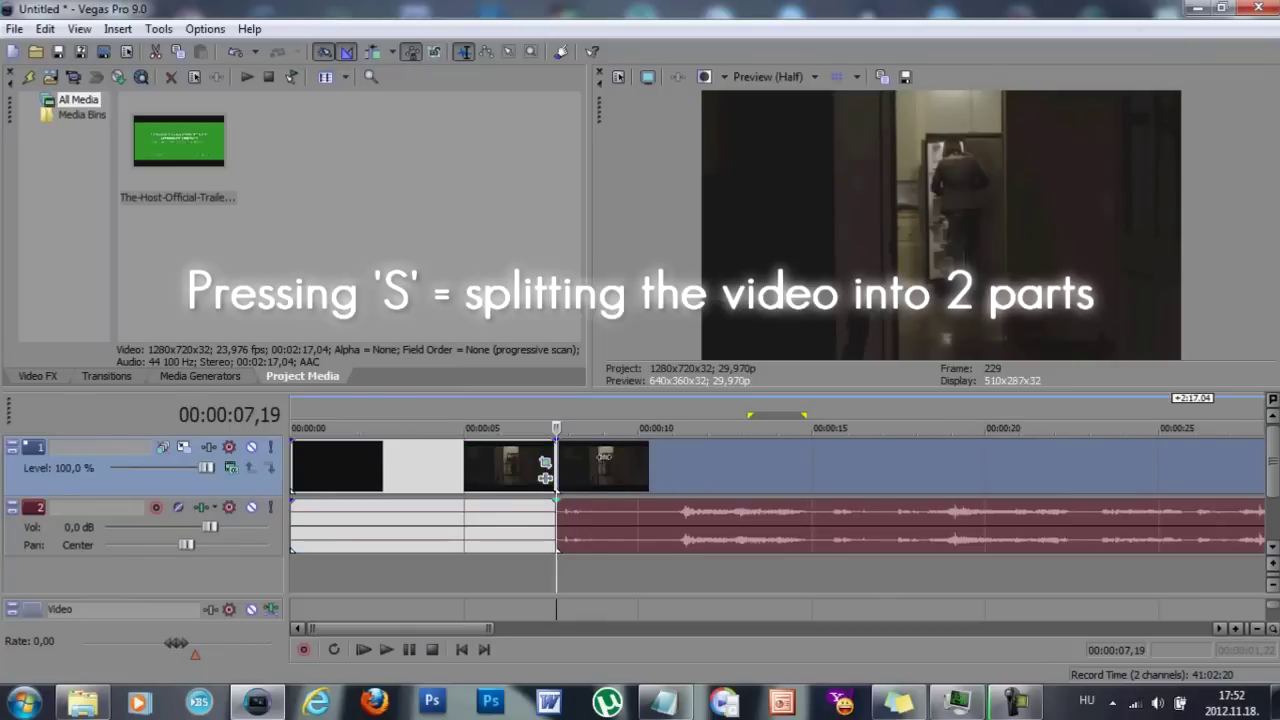
Delete the opening part of the trailer that precedes the split
{"action": "left_click", "coordinate": [482, 465]}
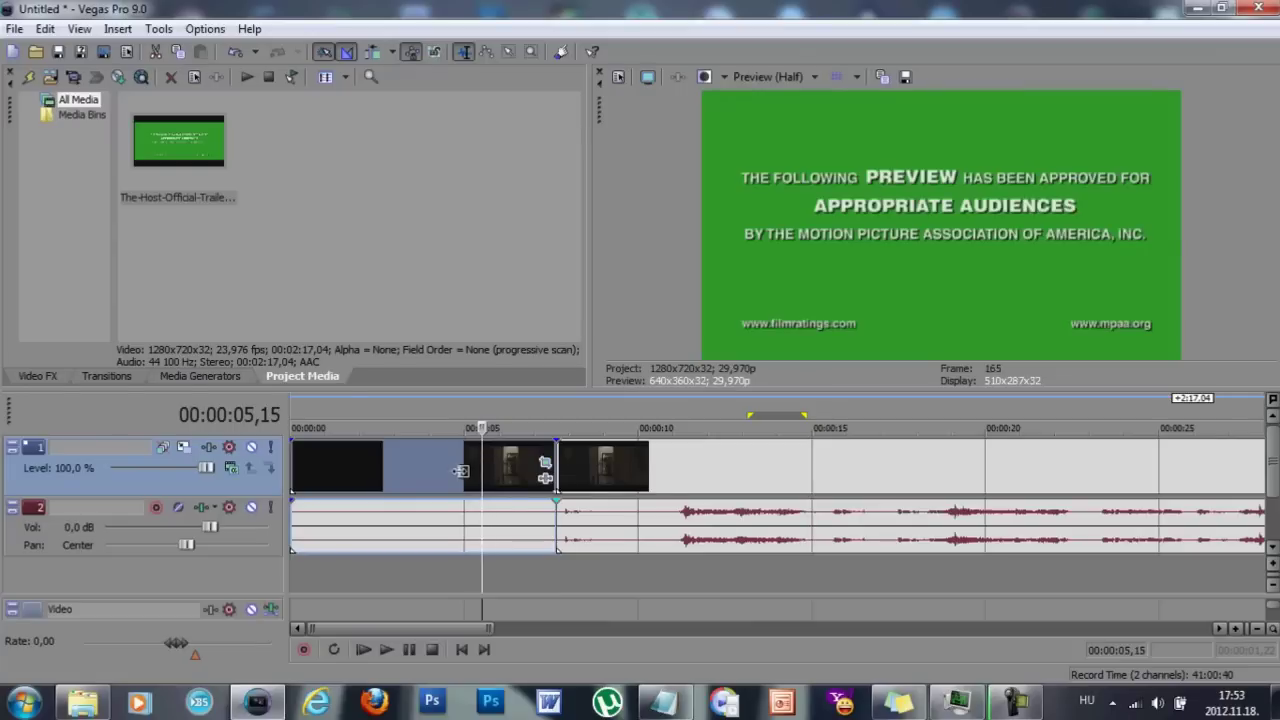
{"action": "right_click", "coordinate": [461, 470]}
{"action": "left_click", "coordinate": [550, 230]}
{"action": "left_click", "coordinate": [557, 458]}
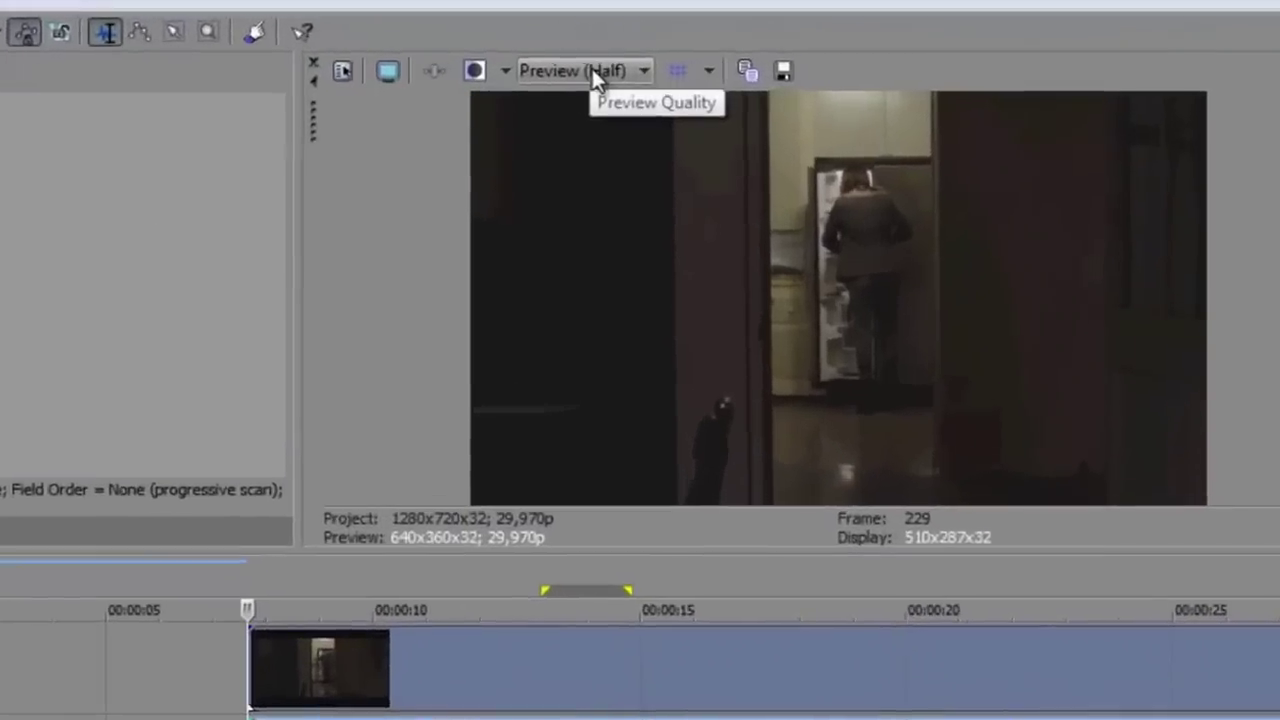
Set the preview quality to Best (Full)
{"action": "left_click", "coordinate": [781, 76]}
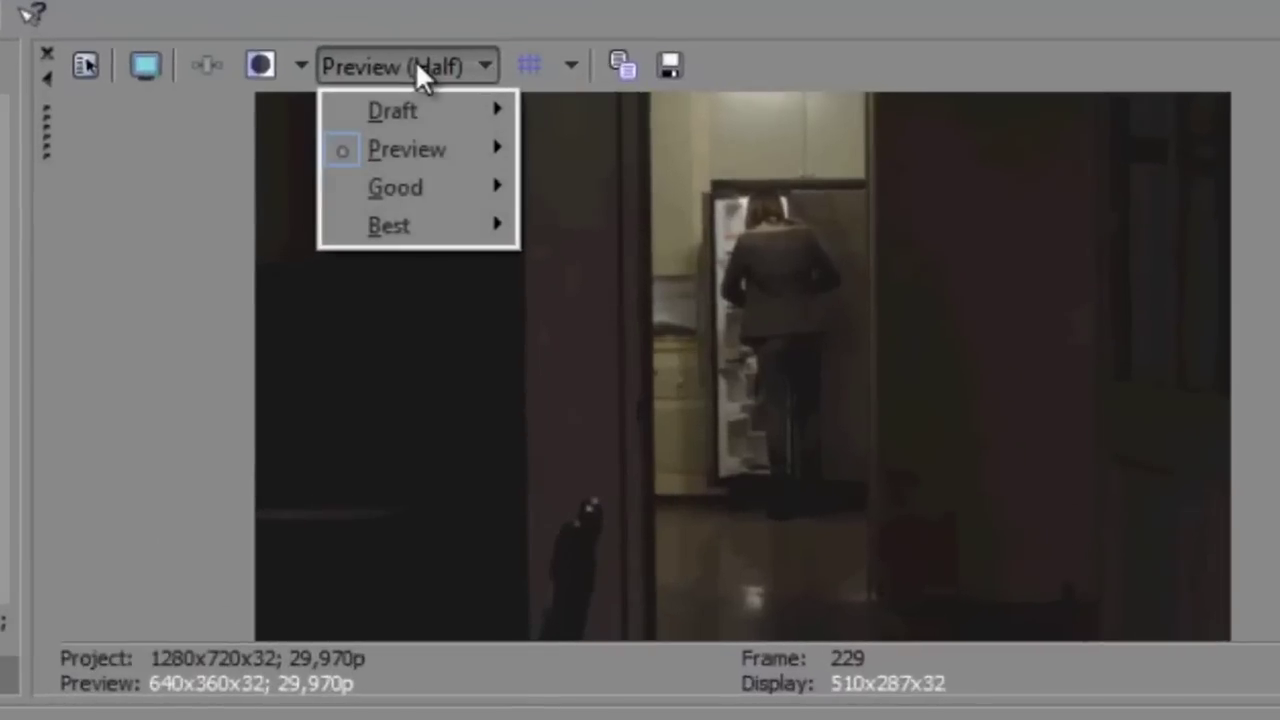
{"action": "mouse_move", "coordinate": [432, 228]}
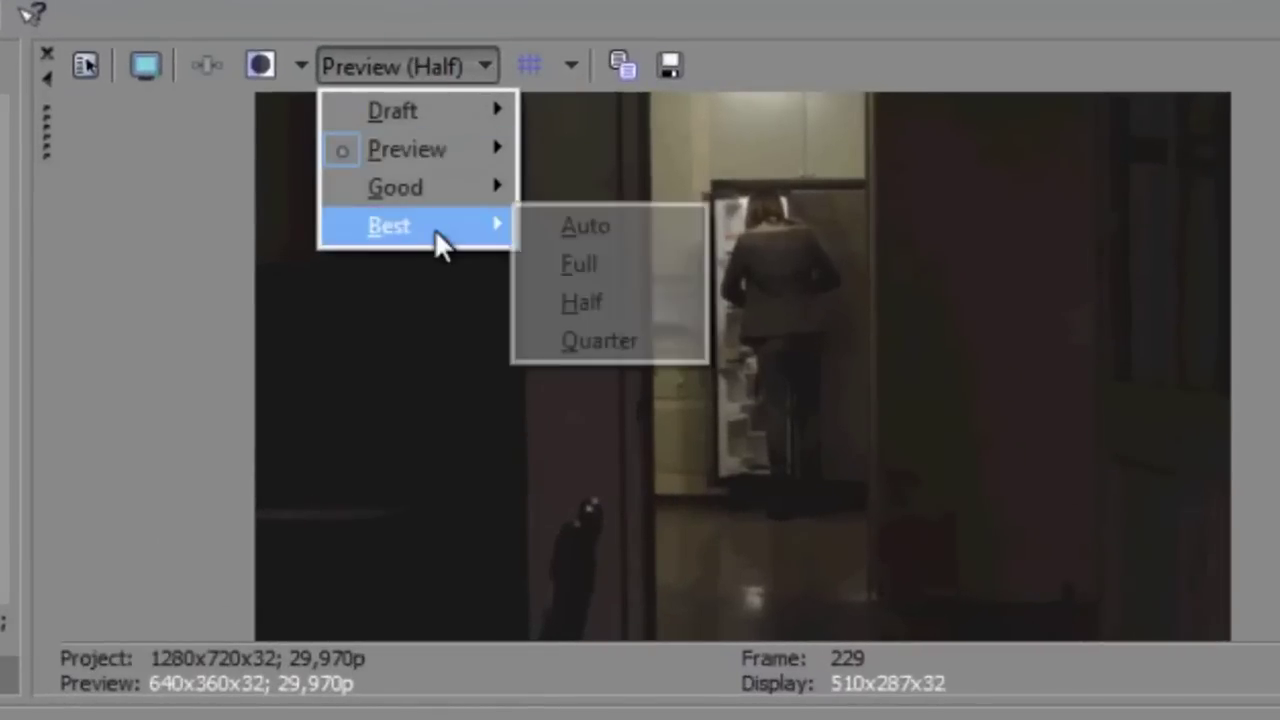
{"action": "left_click", "coordinate": [570, 263]}
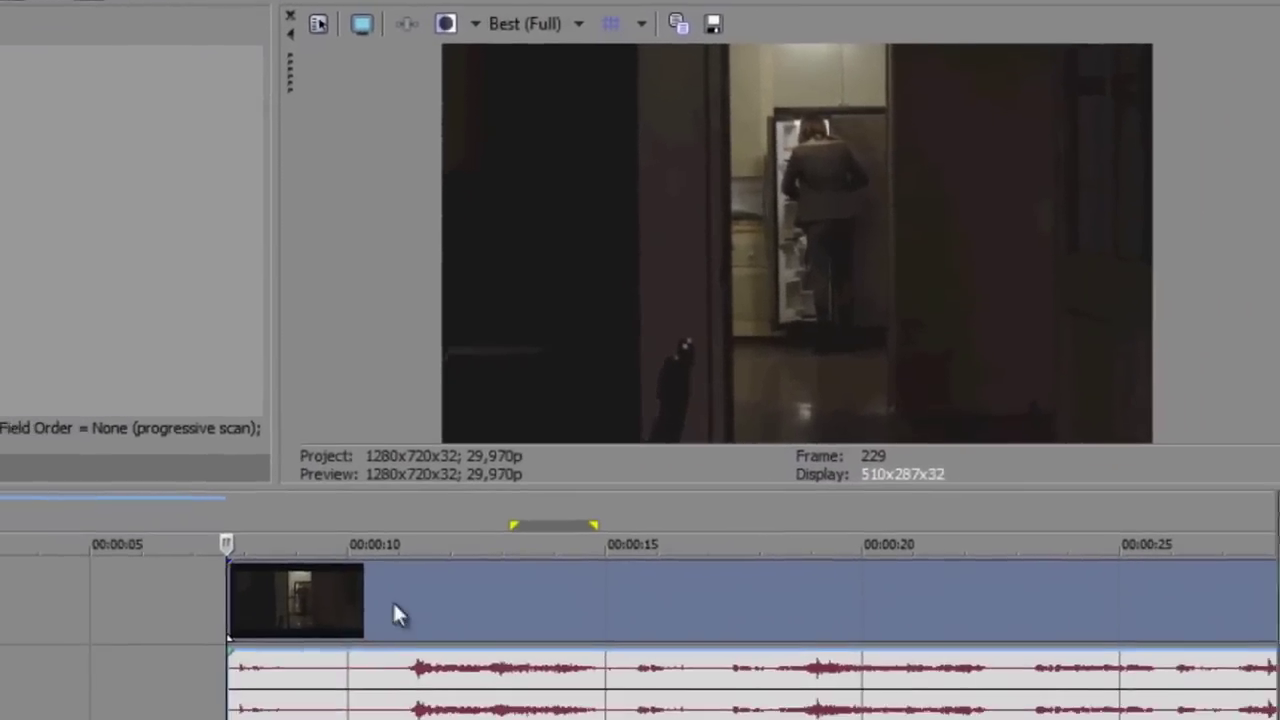
{"action": "left_click", "coordinate": [381, 604]}
Play back the clip and step frame by frame to locate the cut near 00:00:10,15
{"action": "key", "text": "space"}
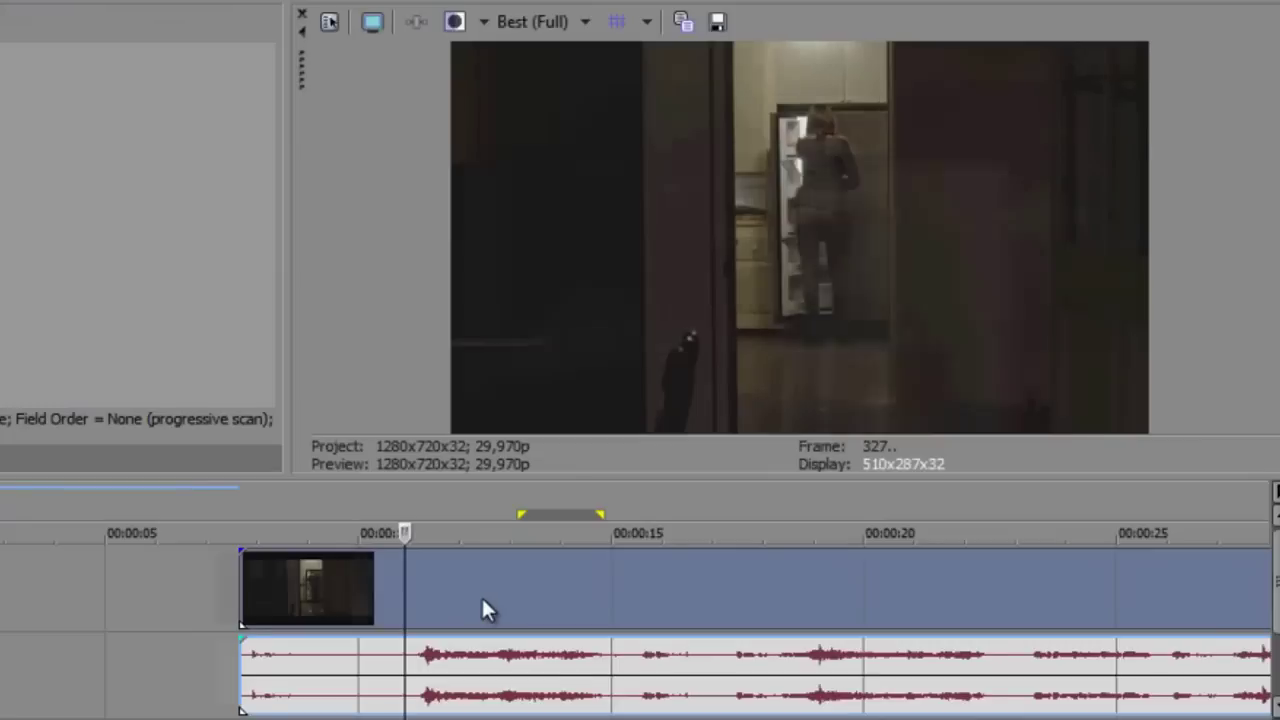
{"action": "scroll", "coordinate": [647, 595], "scroll_direction": "up", "scroll_amount": 2}
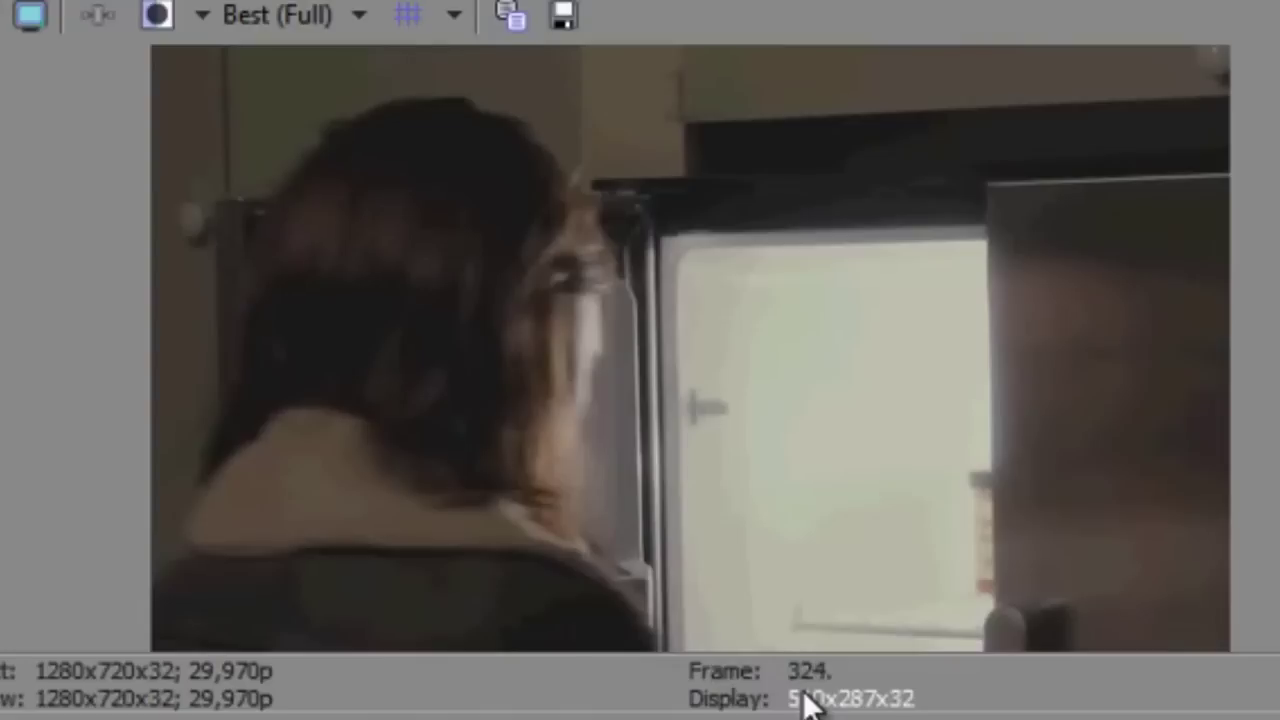
{"action": "key", "text": "Left"}
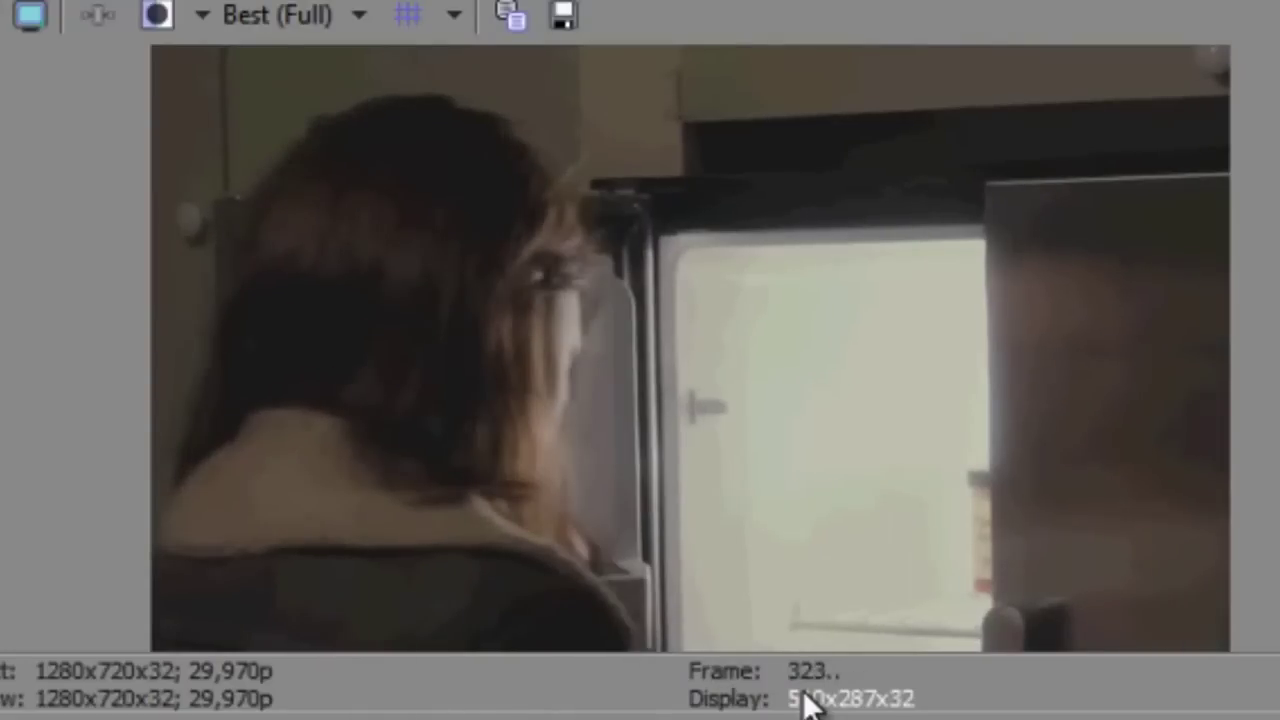
{"action": "key", "text": "Left"}
{"action": "key", "text": "Left"}
{"action": "key", "text": "Left"}
{"action": "key", "text": "Left"}
{"action": "key", "text": "Left"}
{"action": "key", "text": "Left"}
{"action": "key", "text": "Right"}
{"action": "key", "text": "Right"}
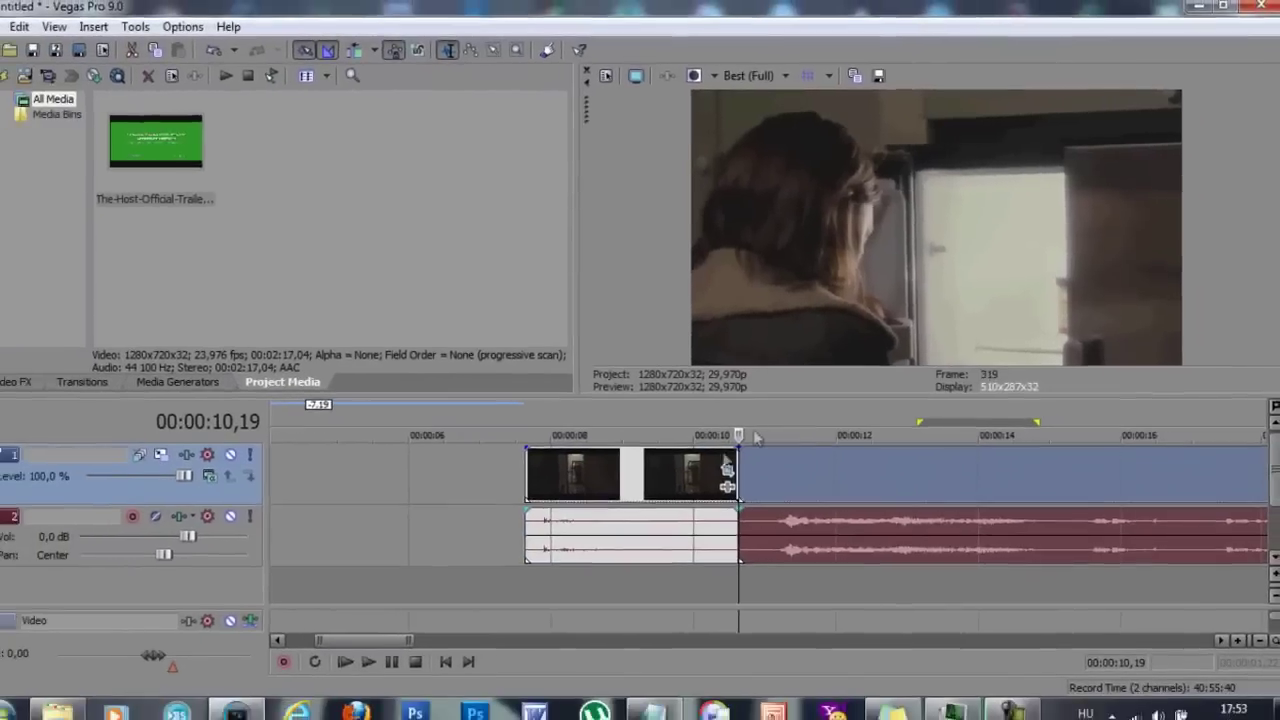
{"action": "scroll", "coordinate": [728, 458], "scroll_direction": "up", "scroll_amount": 3}
{"action": "key", "text": "ctrl+v"}
{"action": "scroll", "coordinate": [744, 454], "scroll_direction": "up", "scroll_amount": 2}
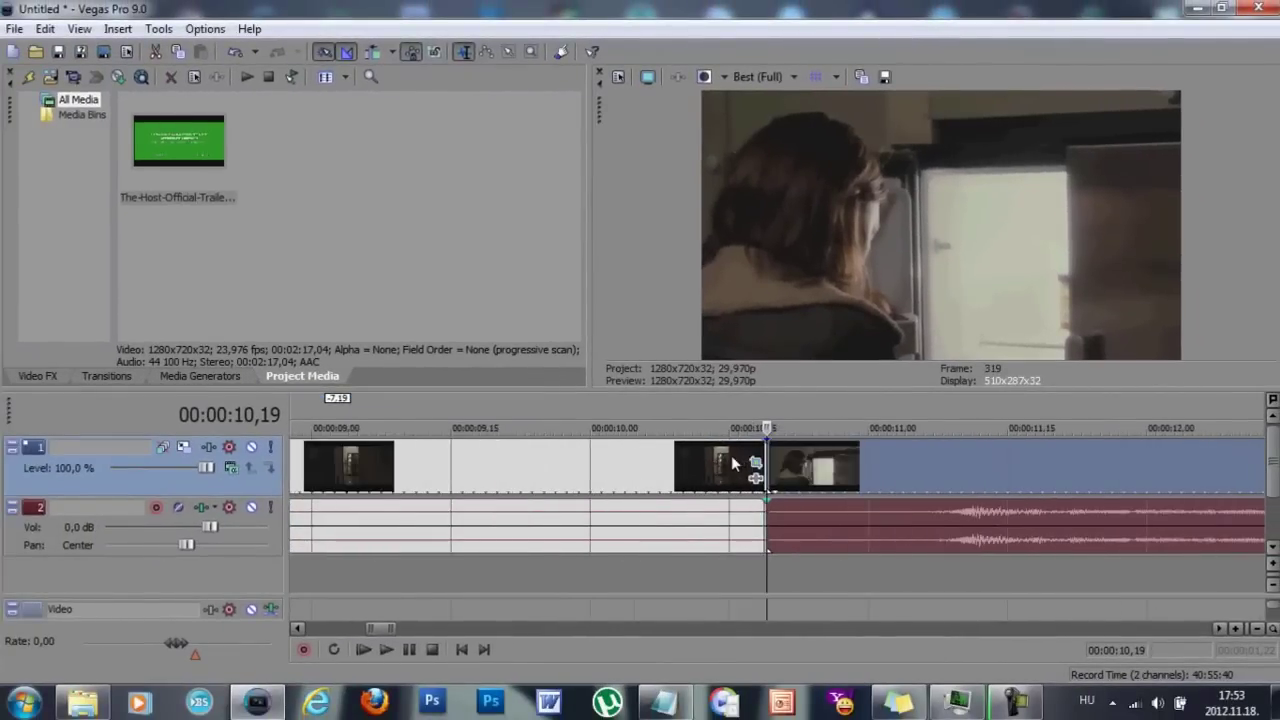
{"action": "left_click", "coordinate": [731, 455]}
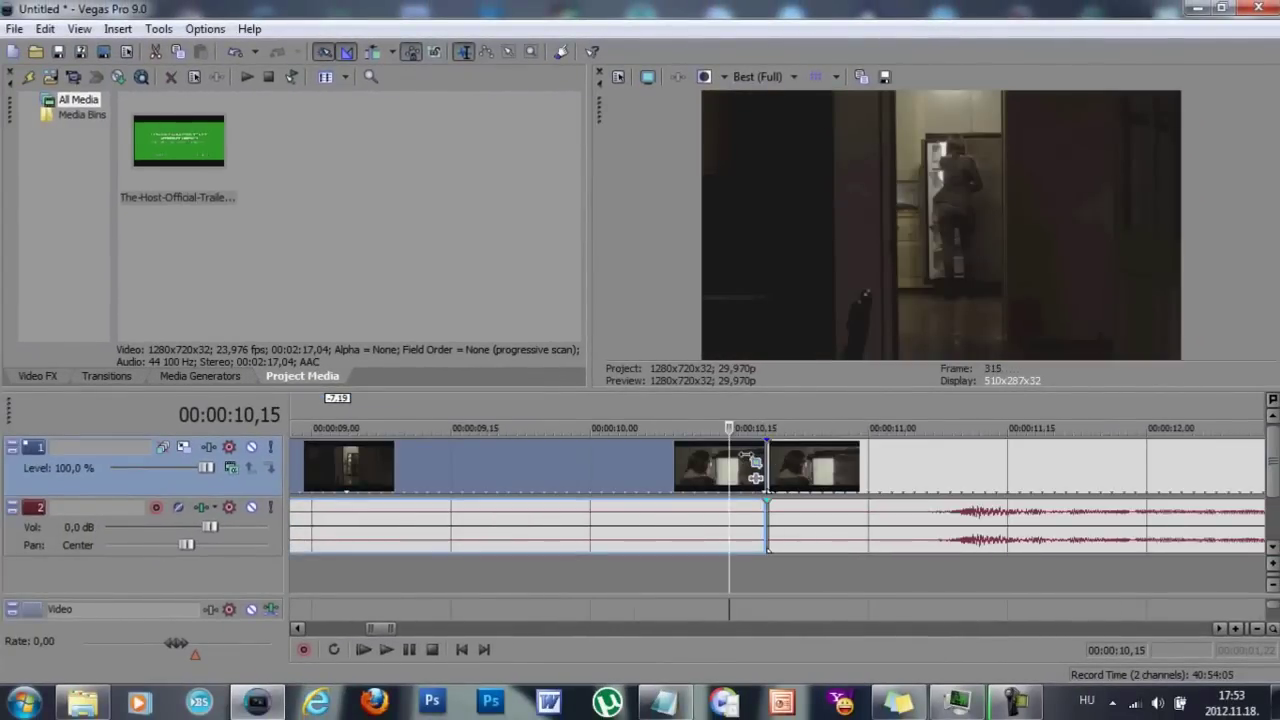
{"action": "key", "text": "Right"}
{"action": "key", "text": "Right"}
{"action": "key", "text": "Right"}
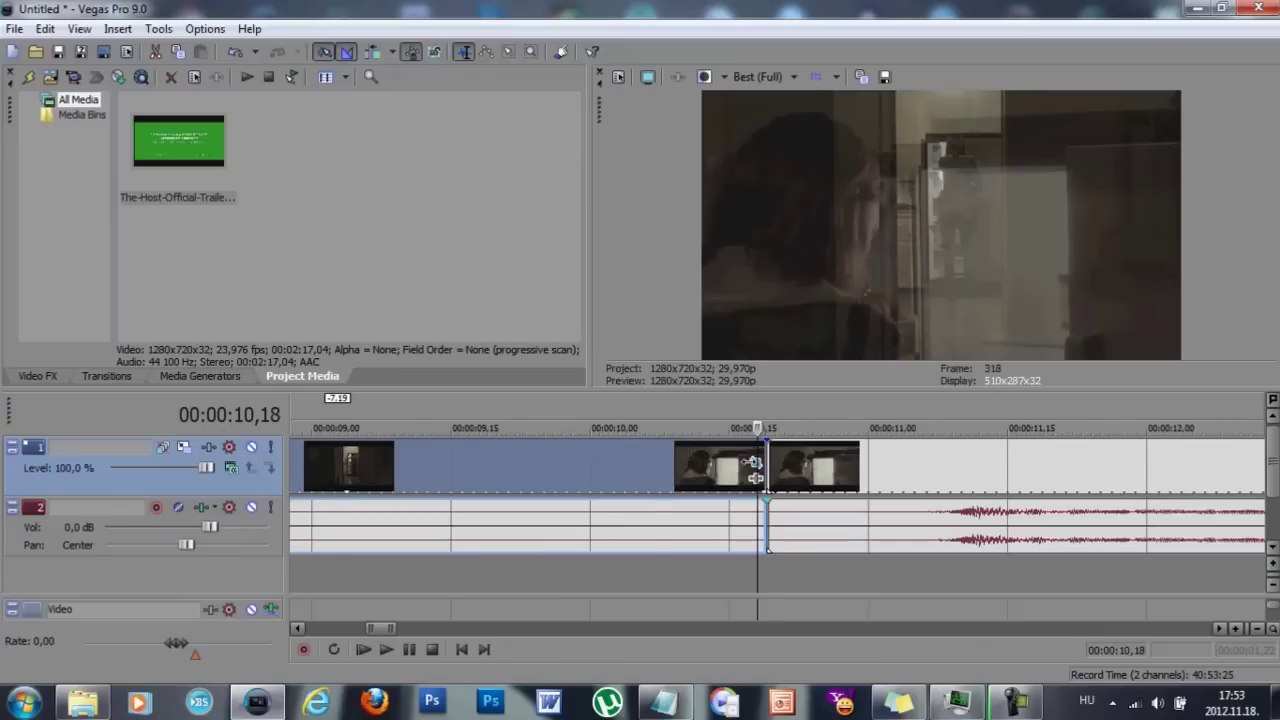
{"action": "scroll", "coordinate": [756, 478], "scroll_direction": "up", "scroll_amount": 1}
{"action": "key", "text": "Left"}
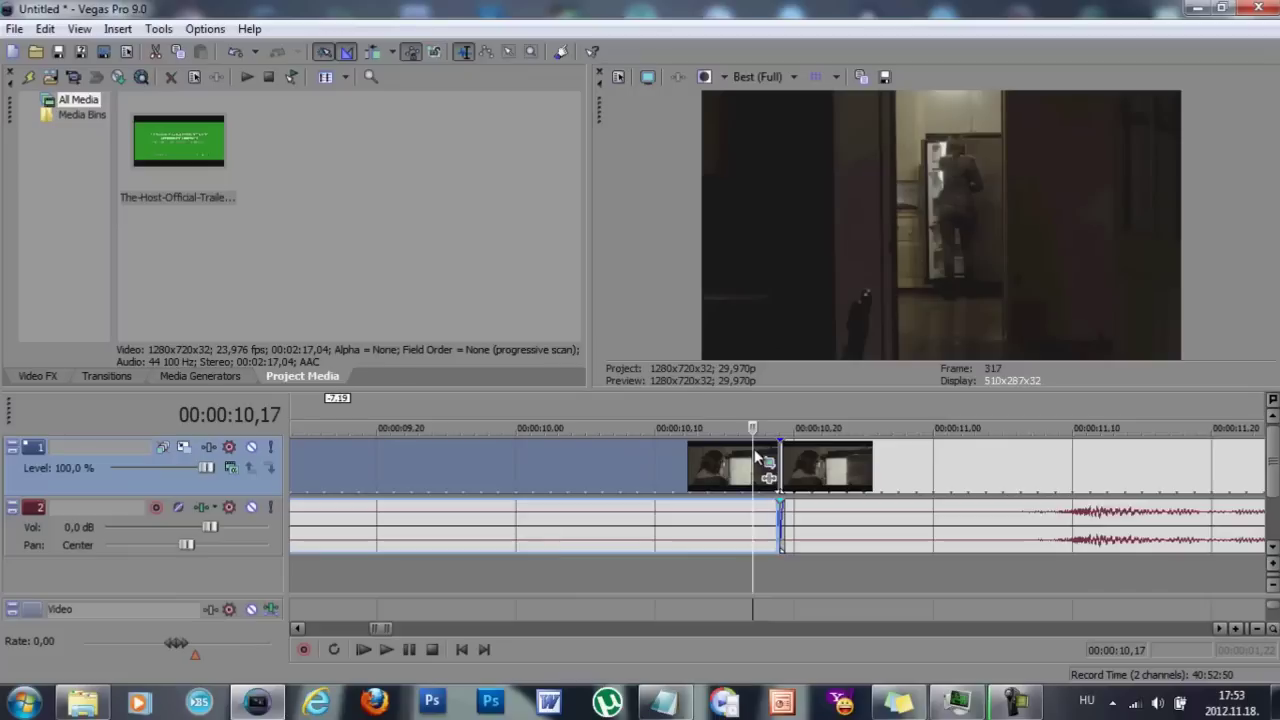
Delete a tiny sliver at the cut, then undo it and return to 00:00:10,17
{"action": "left_click_drag", "start_coordinate": [756, 458], "coordinate": [767, 458]}
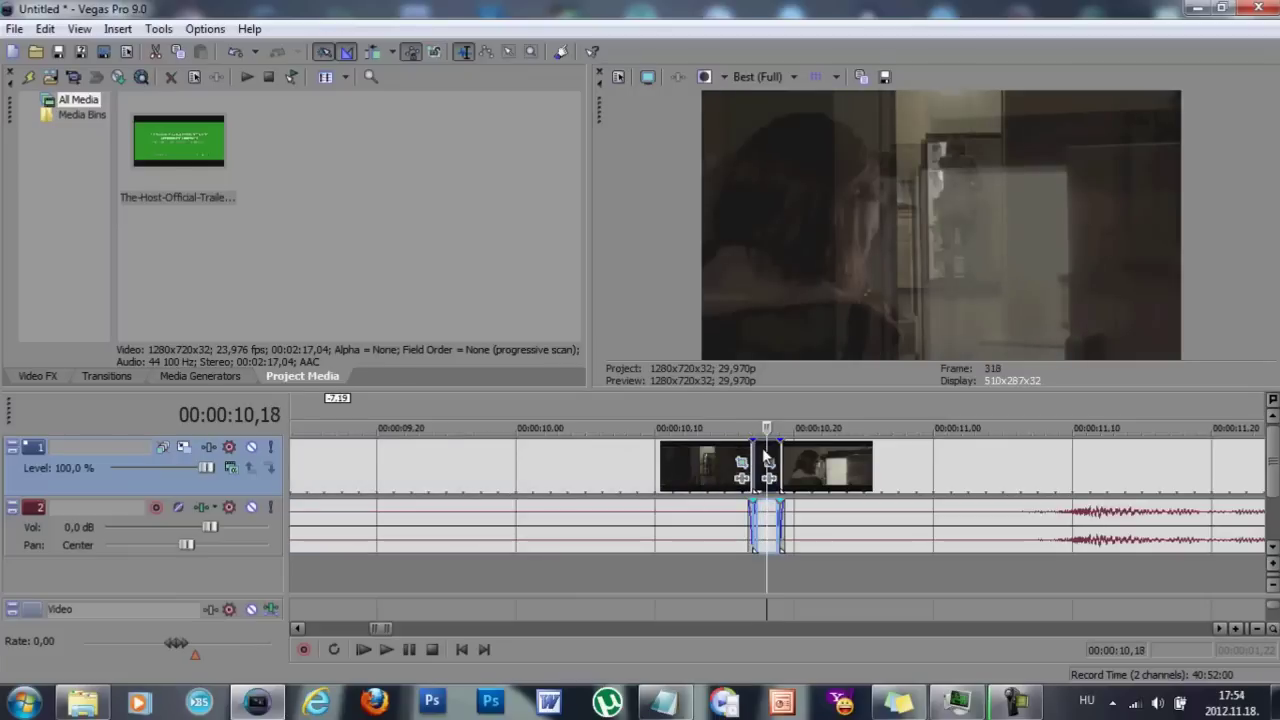
{"action": "key", "text": "Delete"}
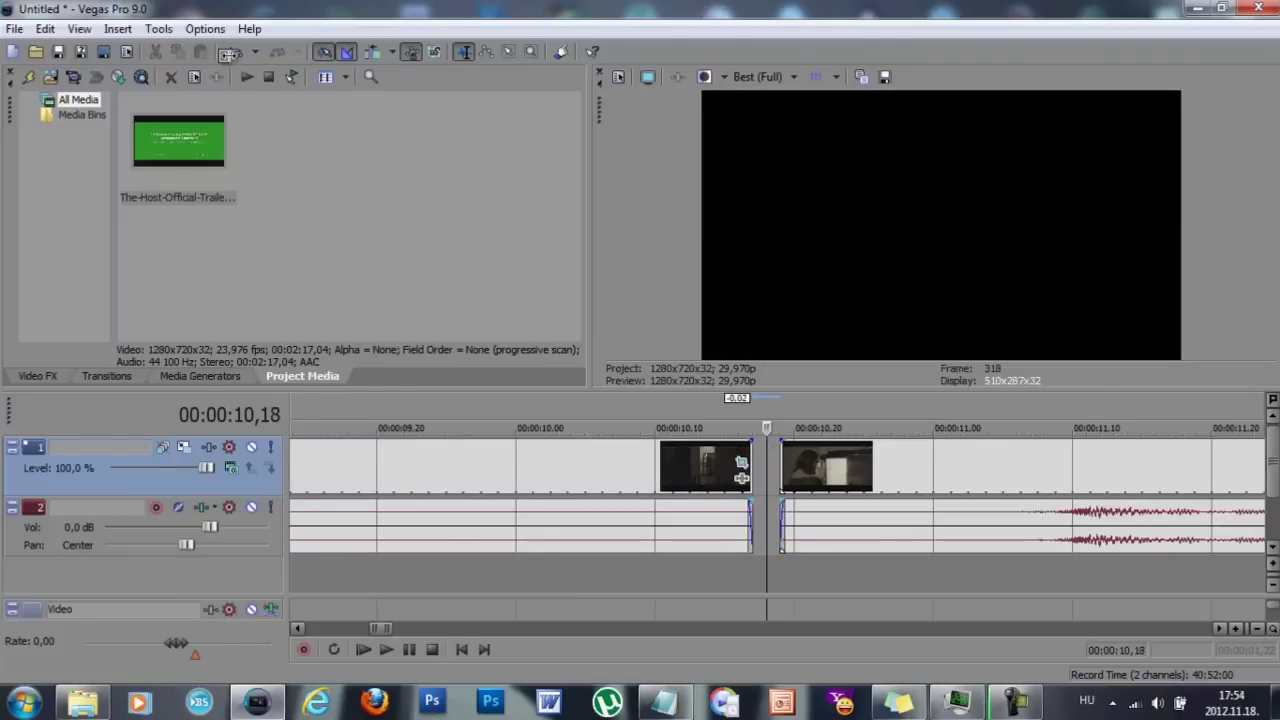
{"action": "left_click", "coordinate": [229, 53]}
{"action": "left_click", "coordinate": [229, 53]}
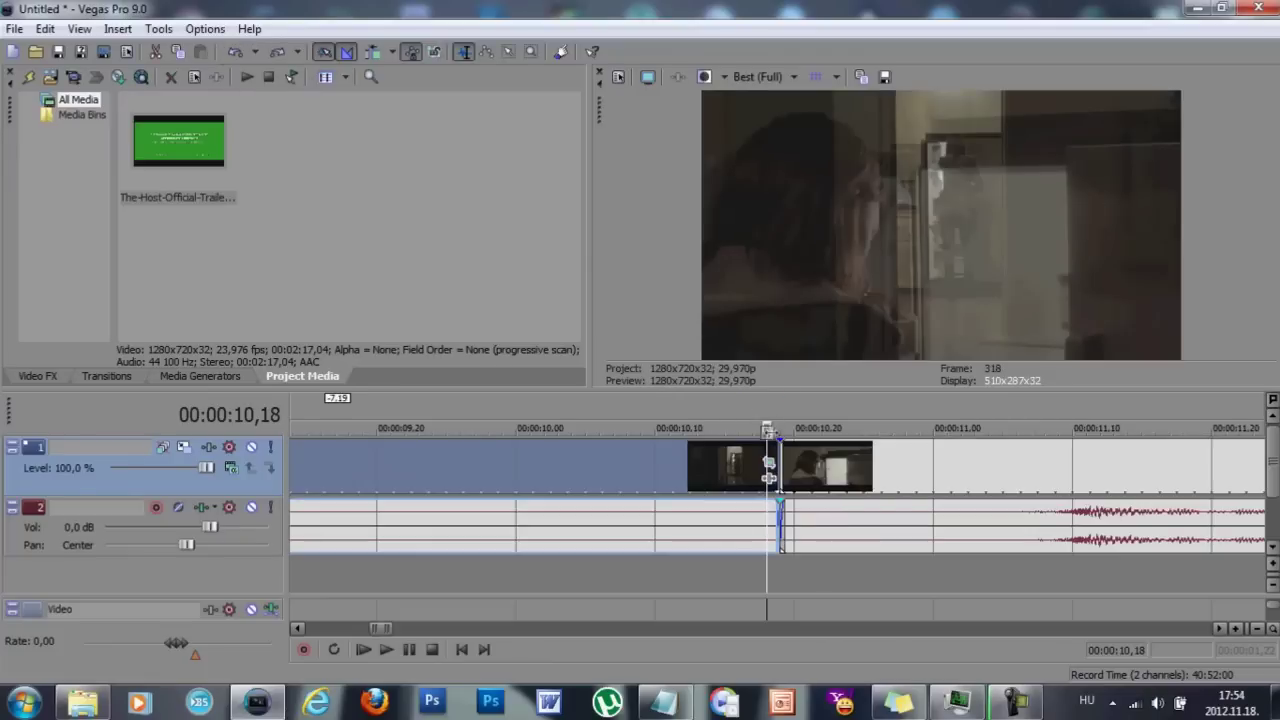
{"action": "key", "text": "Left"}
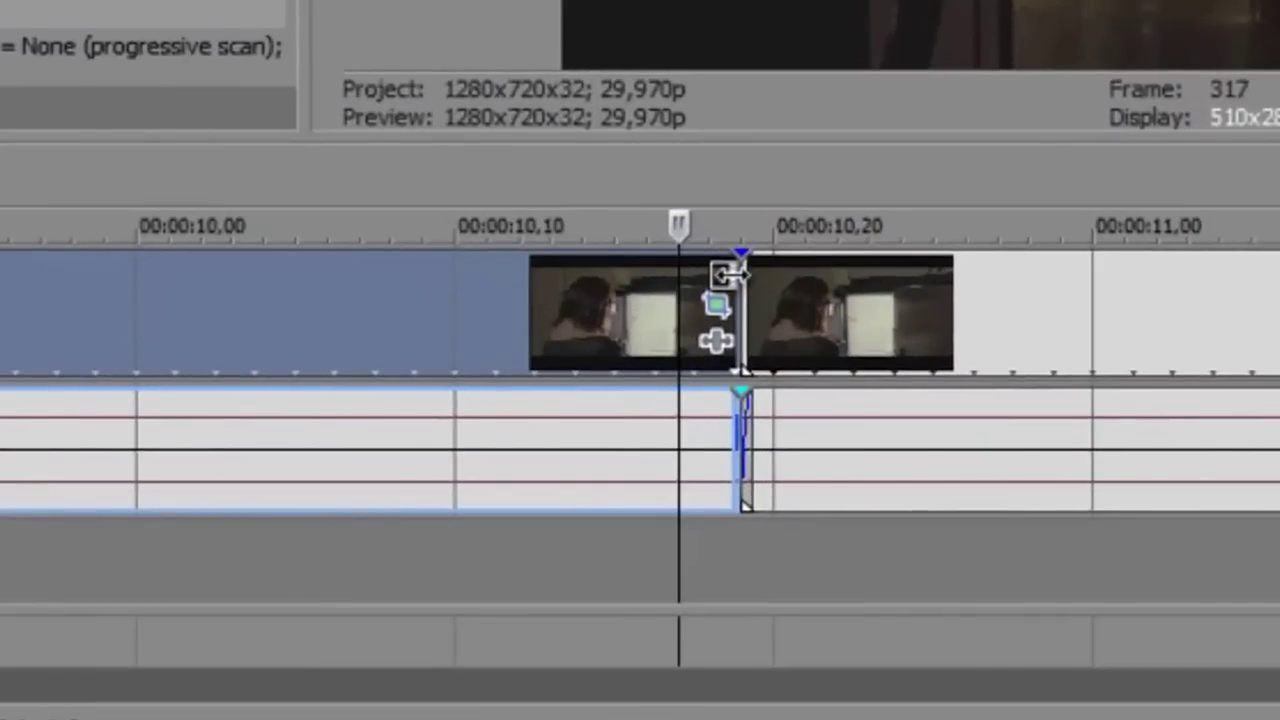
Trim the left clip's end back to 00:00:10,17, opening a small gap before the next clip
{"action": "left_click", "coordinate": [740, 275]}
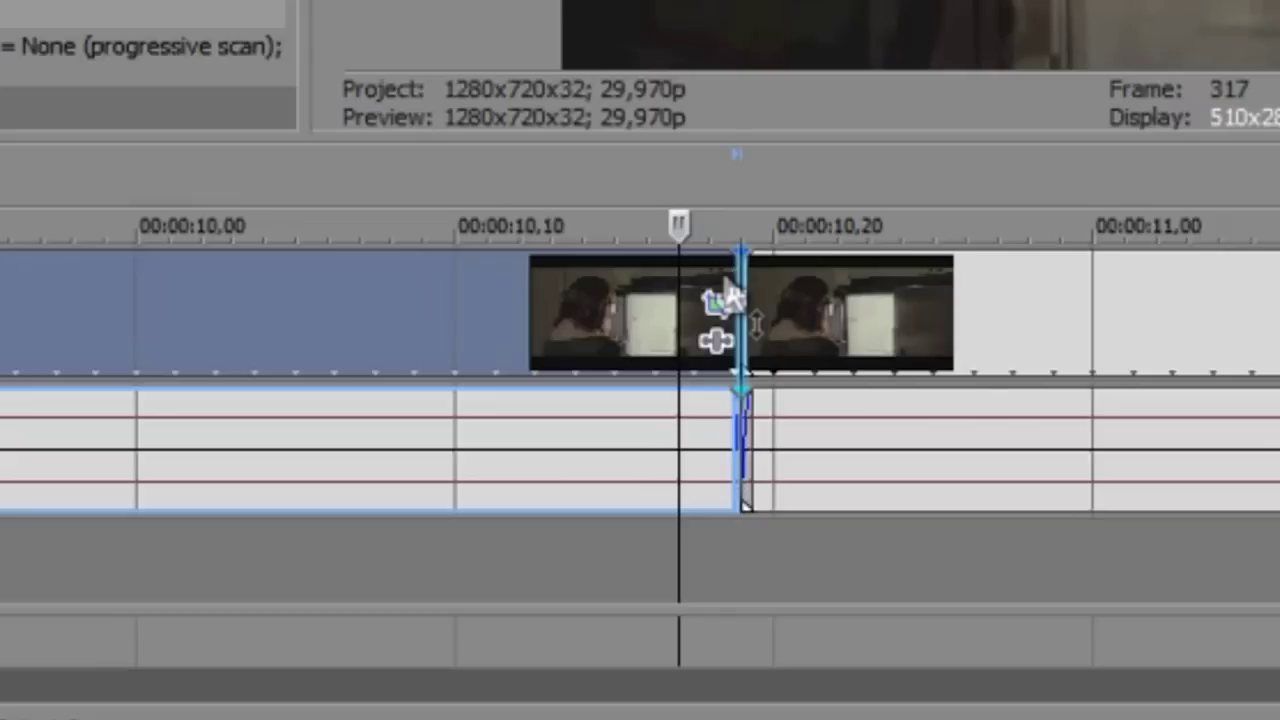
{"action": "left_click_drag", "start_coordinate": [725, 276], "coordinate": [679, 488]}
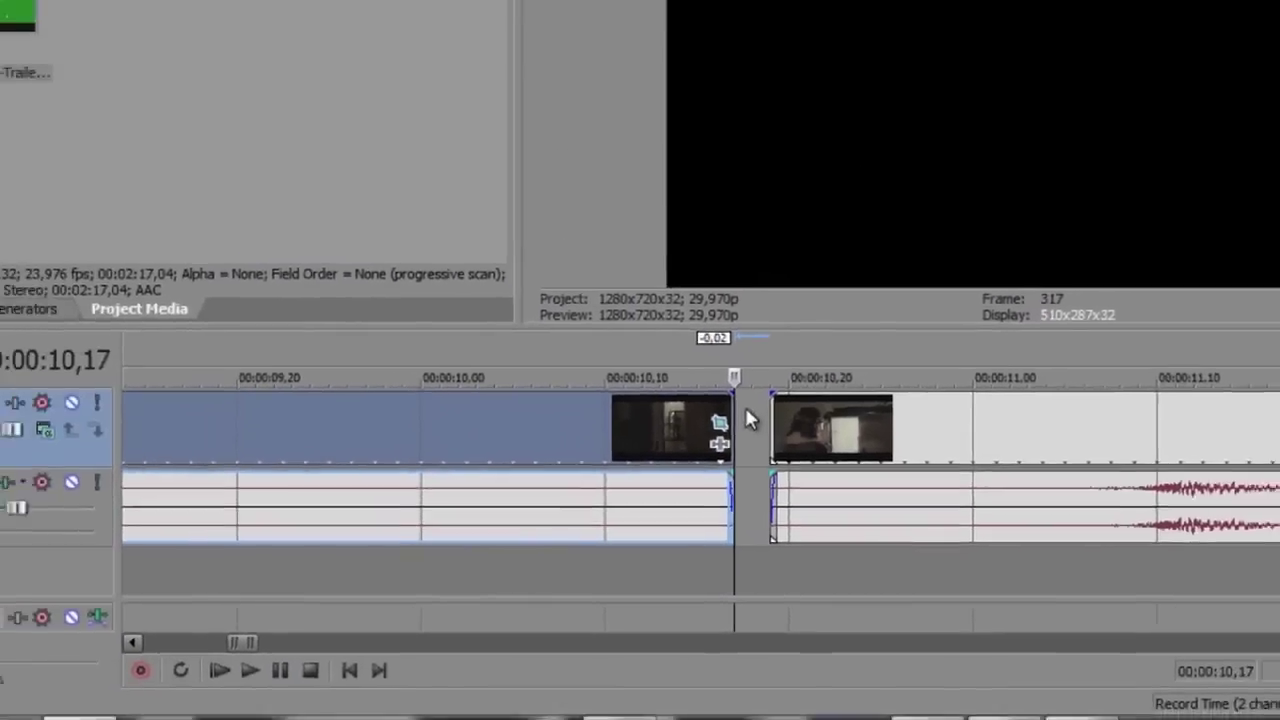
{"action": "scroll", "coordinate": [745, 410], "scroll_direction": "down", "scroll_amount": 2}
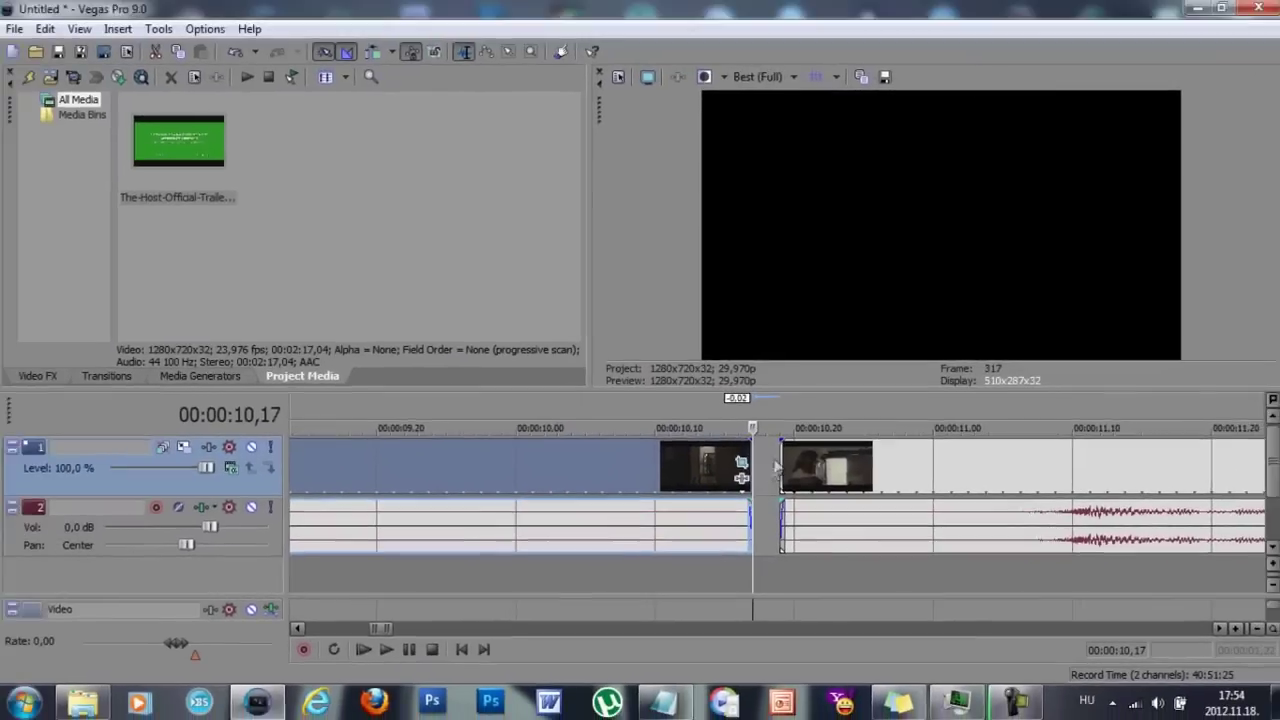
{"action": "left_click", "coordinate": [845, 423]}
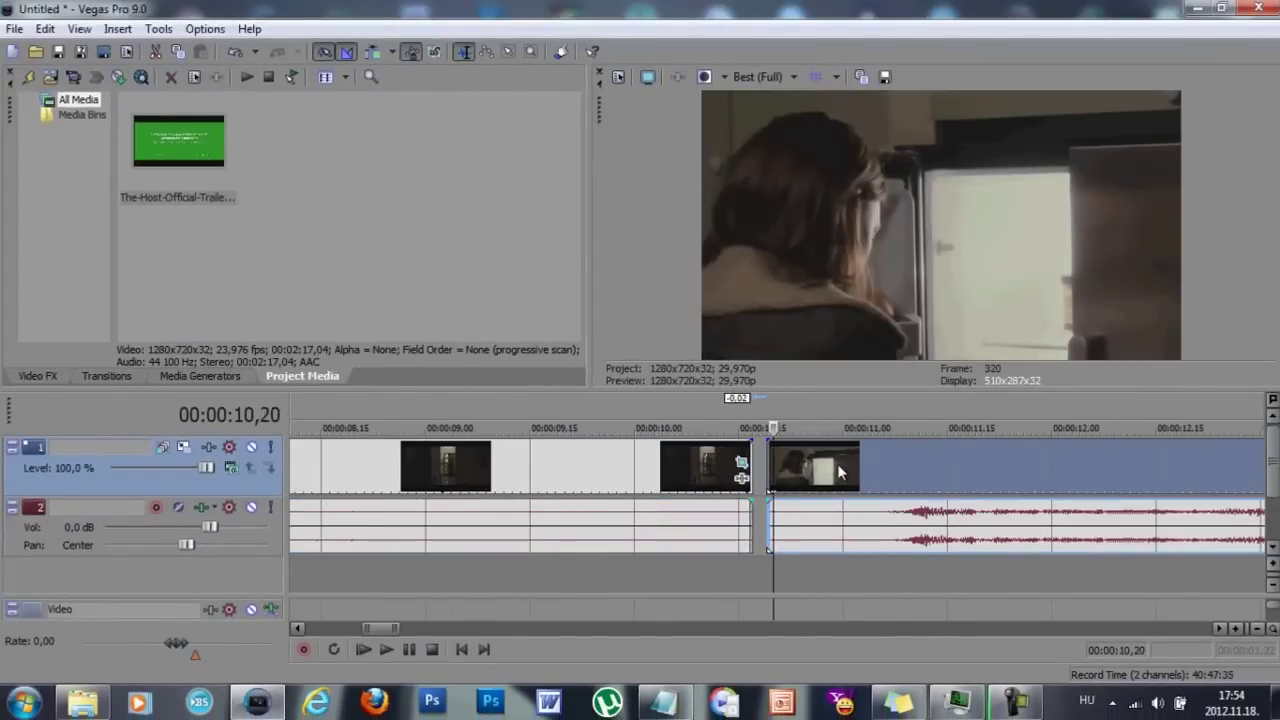
Play back the cut, then bring up Event Pan/Crop for the couple clip at 00:00:33,00
{"action": "key", "text": "space"}
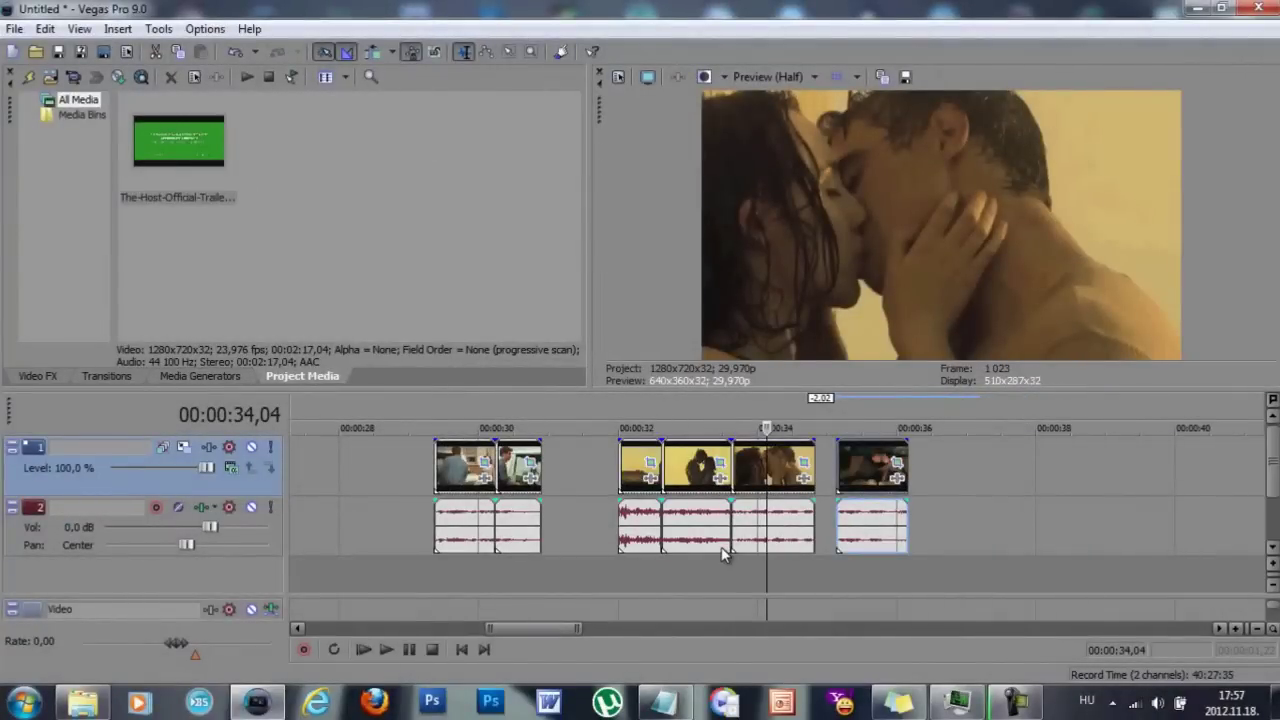
{"action": "left_click", "coordinate": [688, 508]}
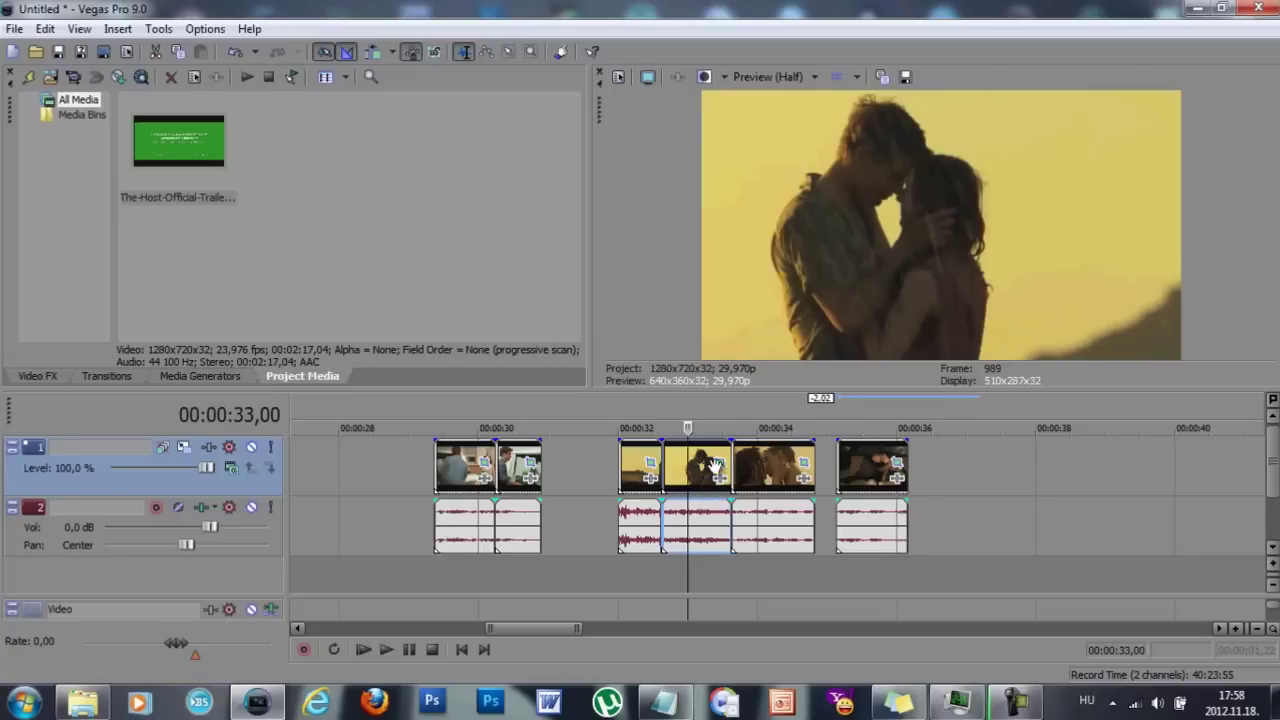
{"action": "left_click", "coordinate": [718, 466]}
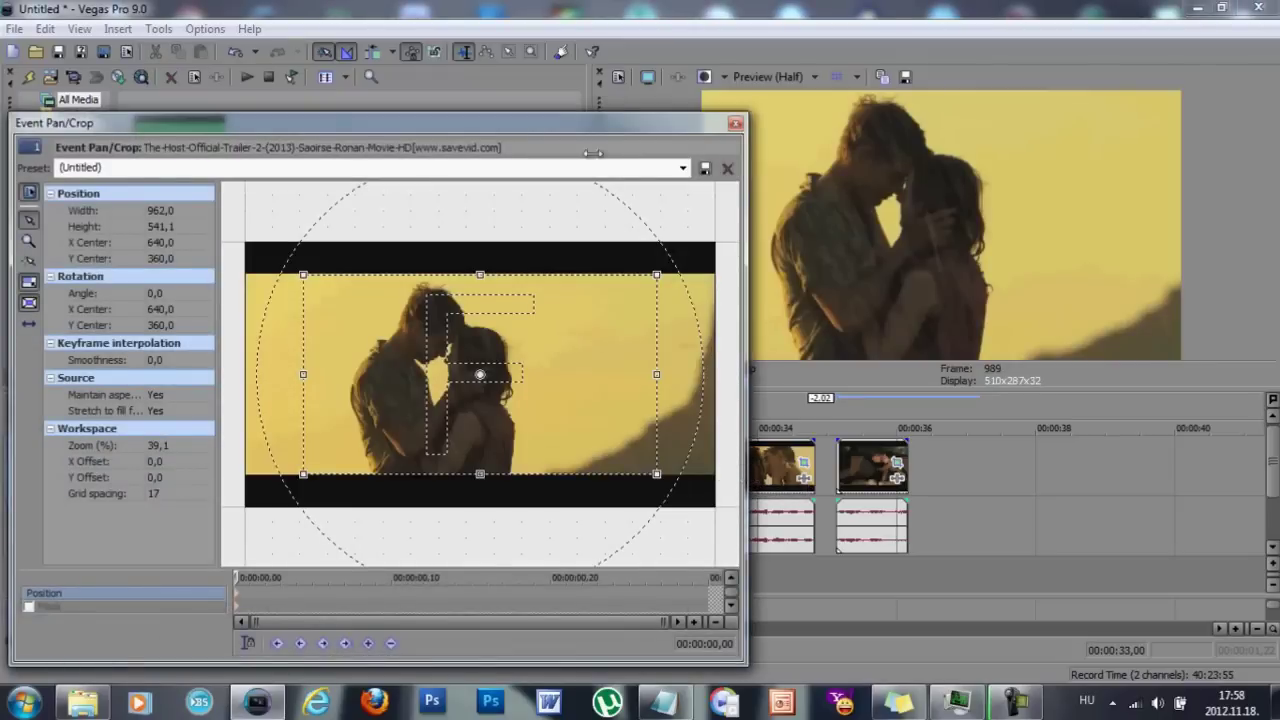
Slide the couple clip's crop frame horizontally until its centre reads X 563,3, Y 360,0
{"action": "left_click_drag", "start_coordinate": [750, 180], "coordinate": [703, 180]}
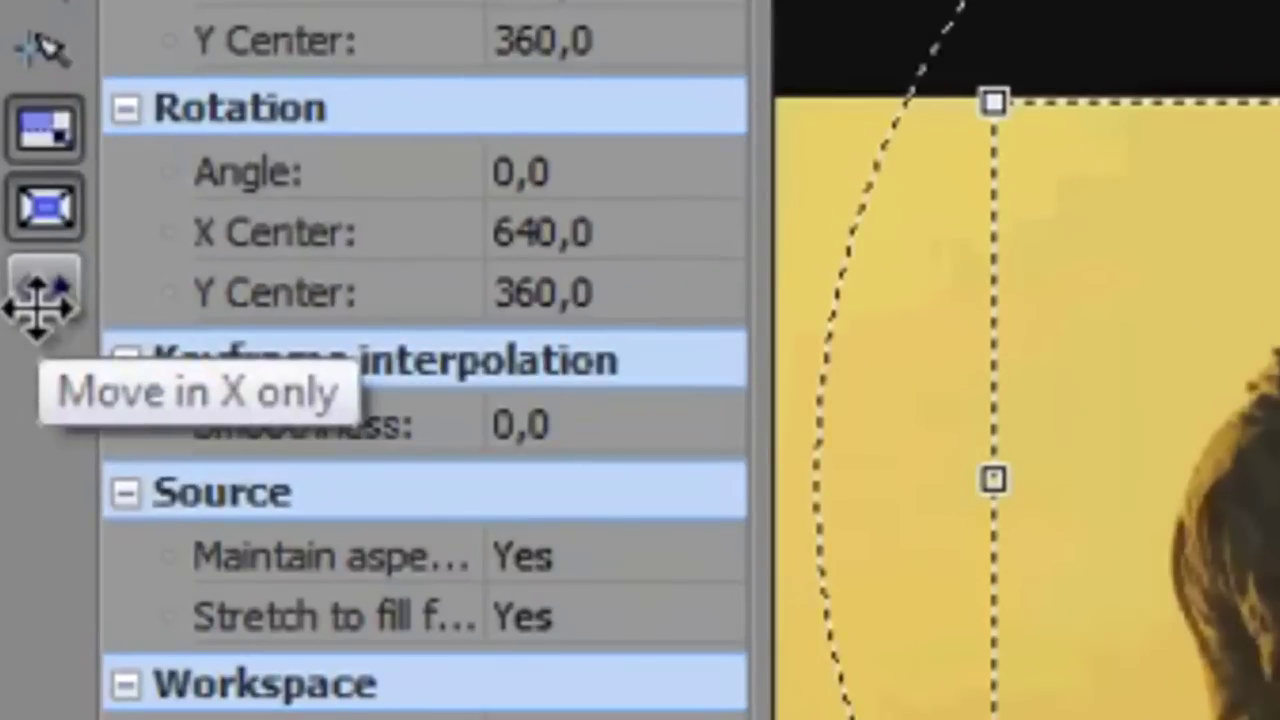
{"action": "left_click", "coordinate": [32, 316]}
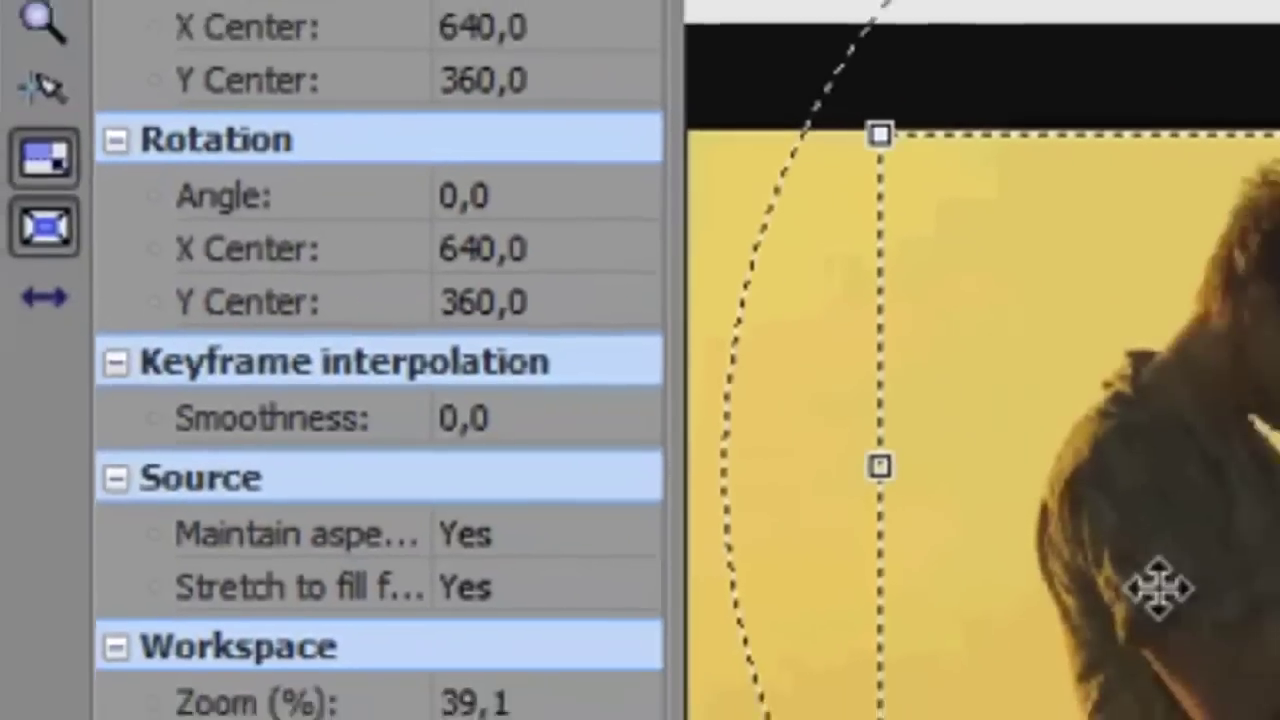
{"action": "left_click_drag", "start_coordinate": [1279, 616], "coordinate": [1097, 617]}
{"action": "left_click_drag", "start_coordinate": [683, 519], "coordinate": [816, 519]}
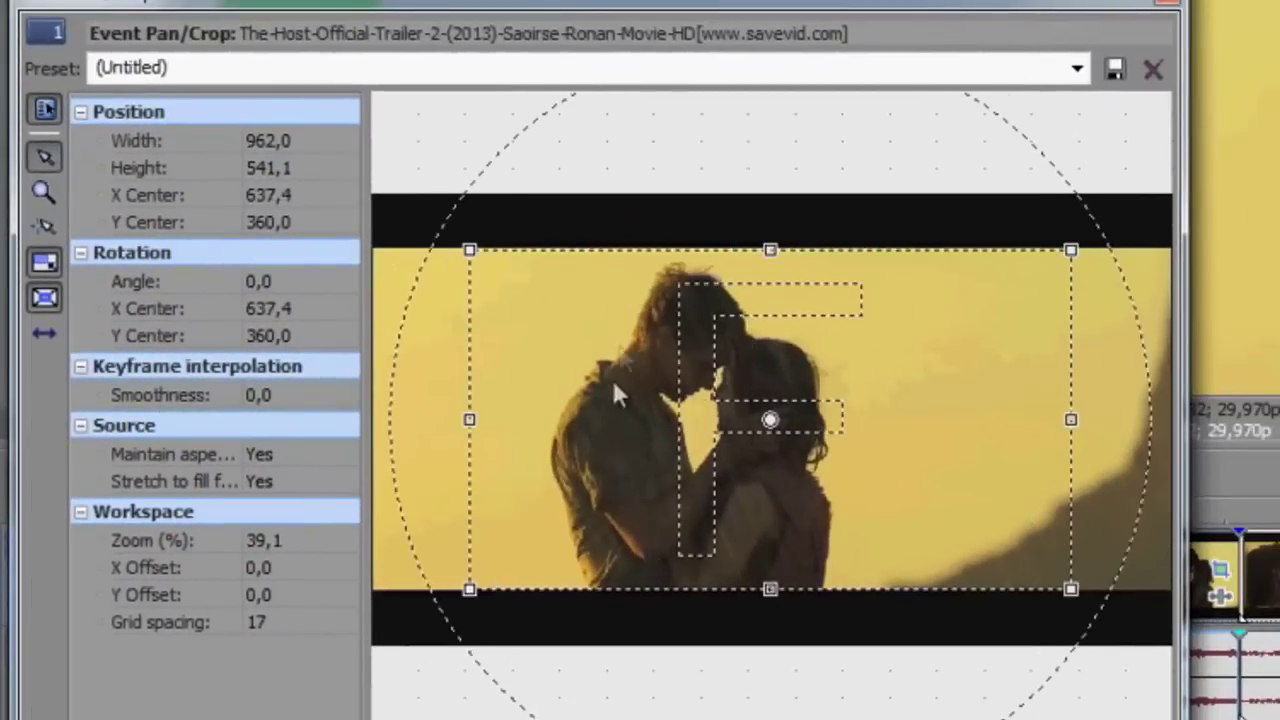
{"action": "left_click_drag", "start_coordinate": [613, 386], "coordinate": [623, 314]}
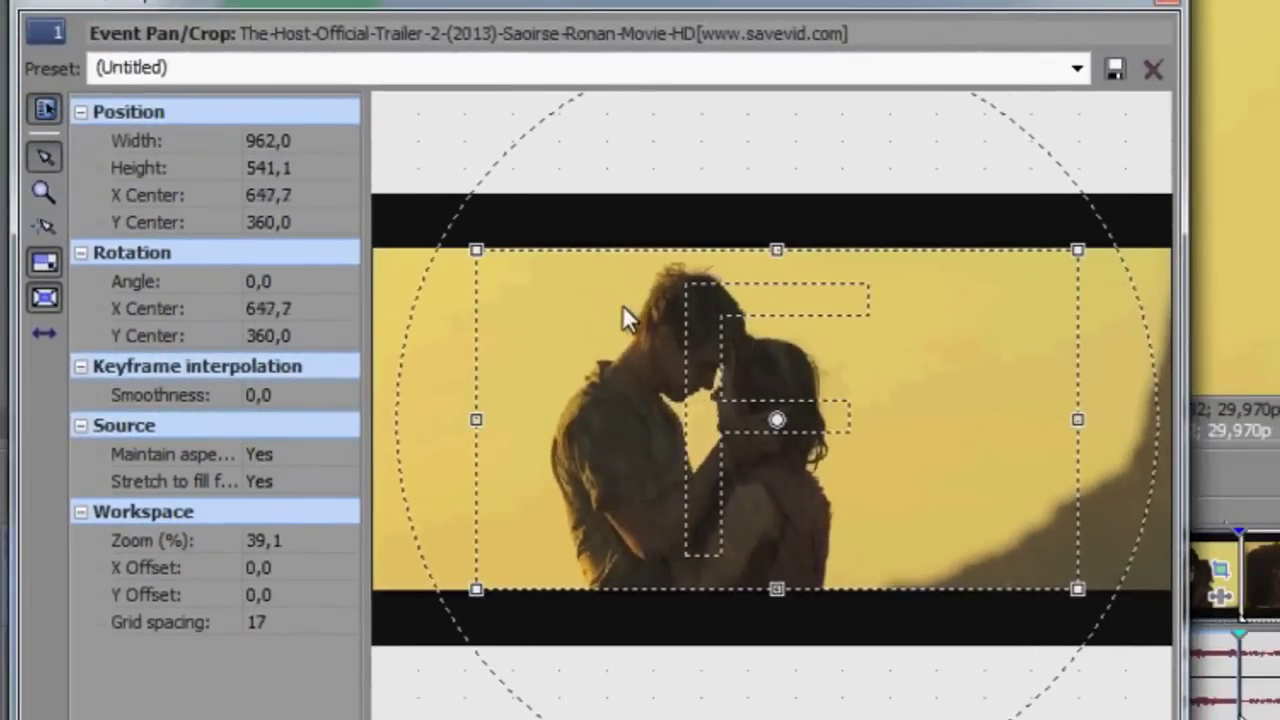
{"action": "left_click", "coordinate": [45, 336]}
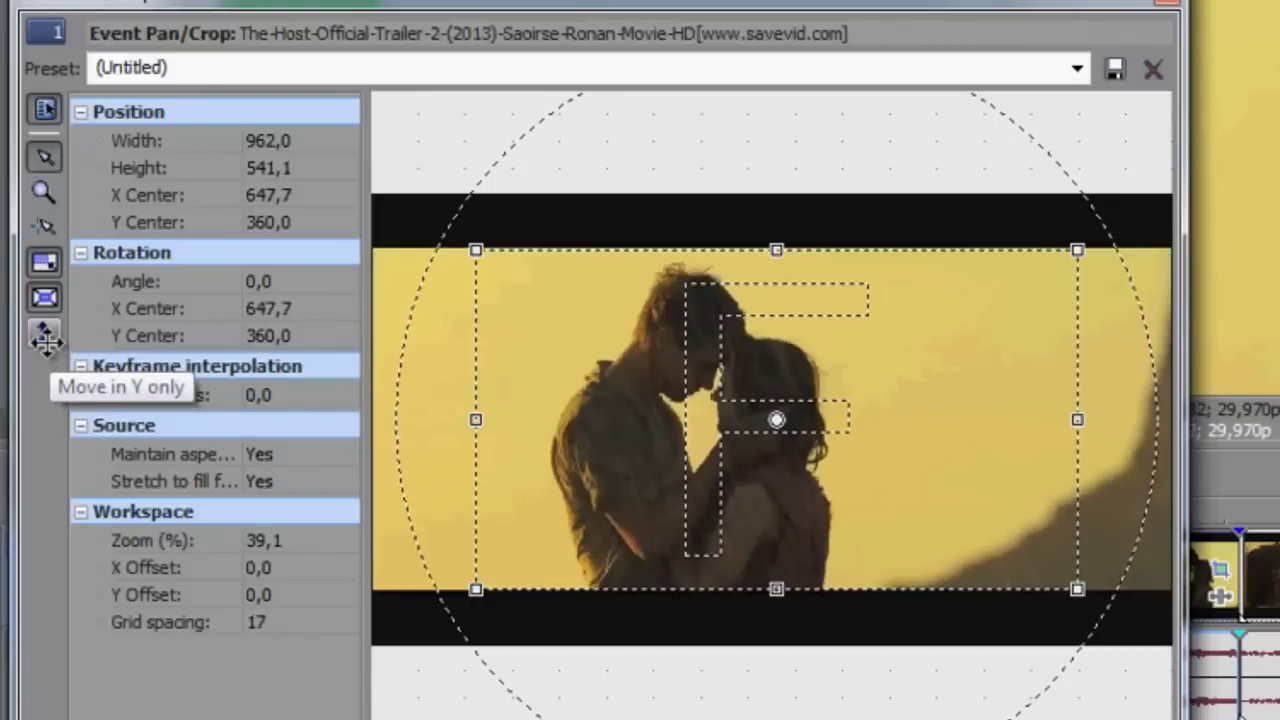
{"action": "left_click_drag", "start_coordinate": [886, 551], "coordinate": [530, 483]}
{"action": "left_click", "coordinate": [43, 339]}
{"action": "mouse_move", "coordinate": [534, 420]}
{"action": "left_mouse_down"}
{"action": "mouse_move", "coordinate": [577, 448]}
{"action": "mouse_move", "coordinate": [530, 425]}
{"action": "left_mouse_up"}
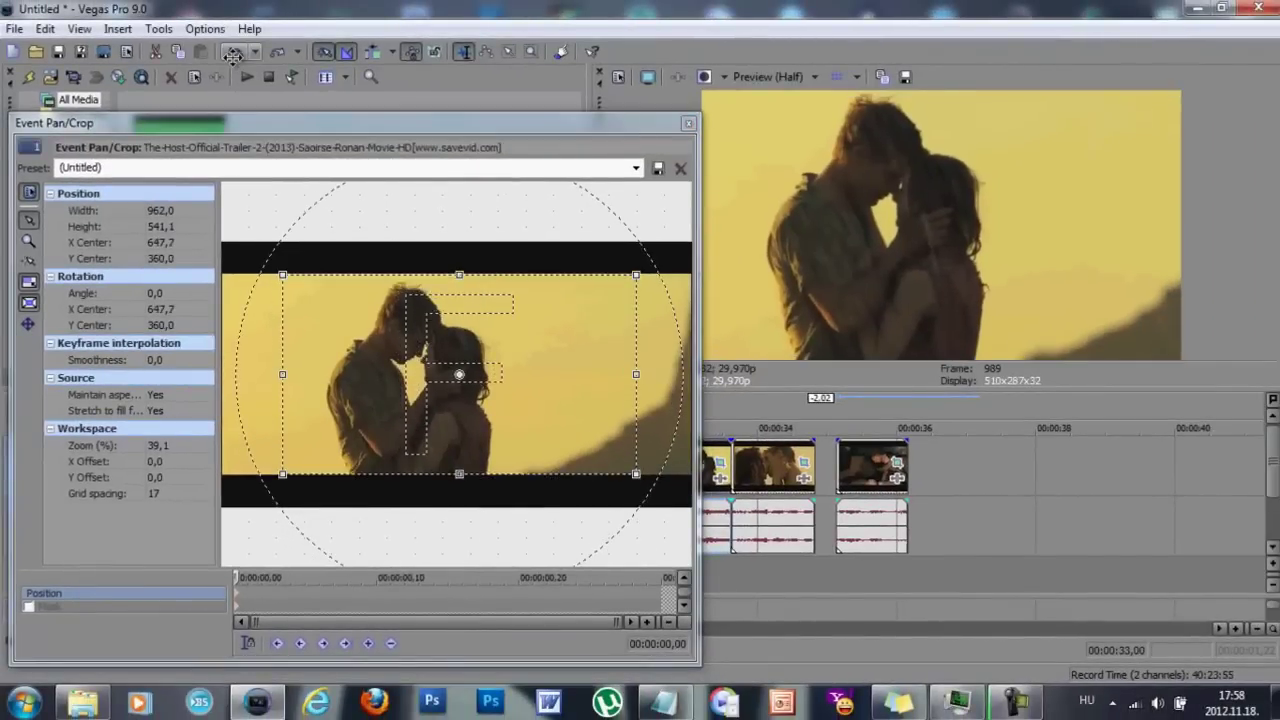
{"action": "left_click", "coordinate": [232, 55]}
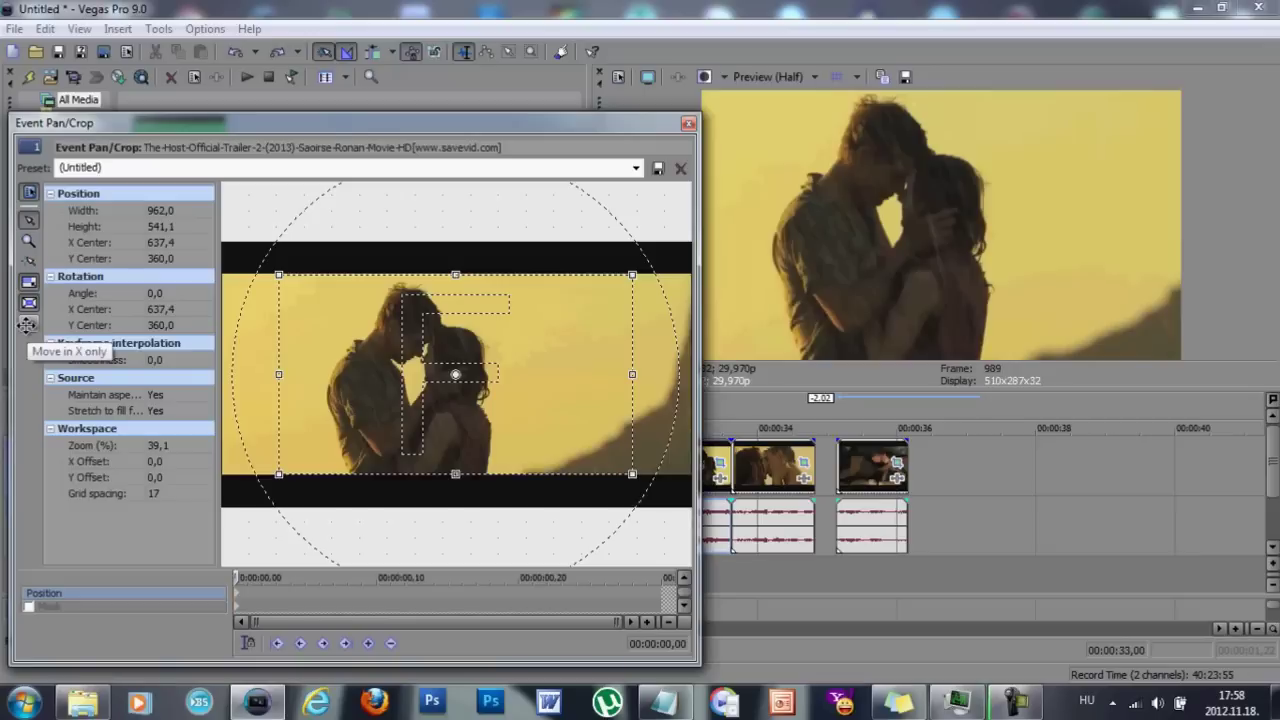
{"action": "left_click_drag", "start_coordinate": [485, 427], "coordinate": [478, 427]}
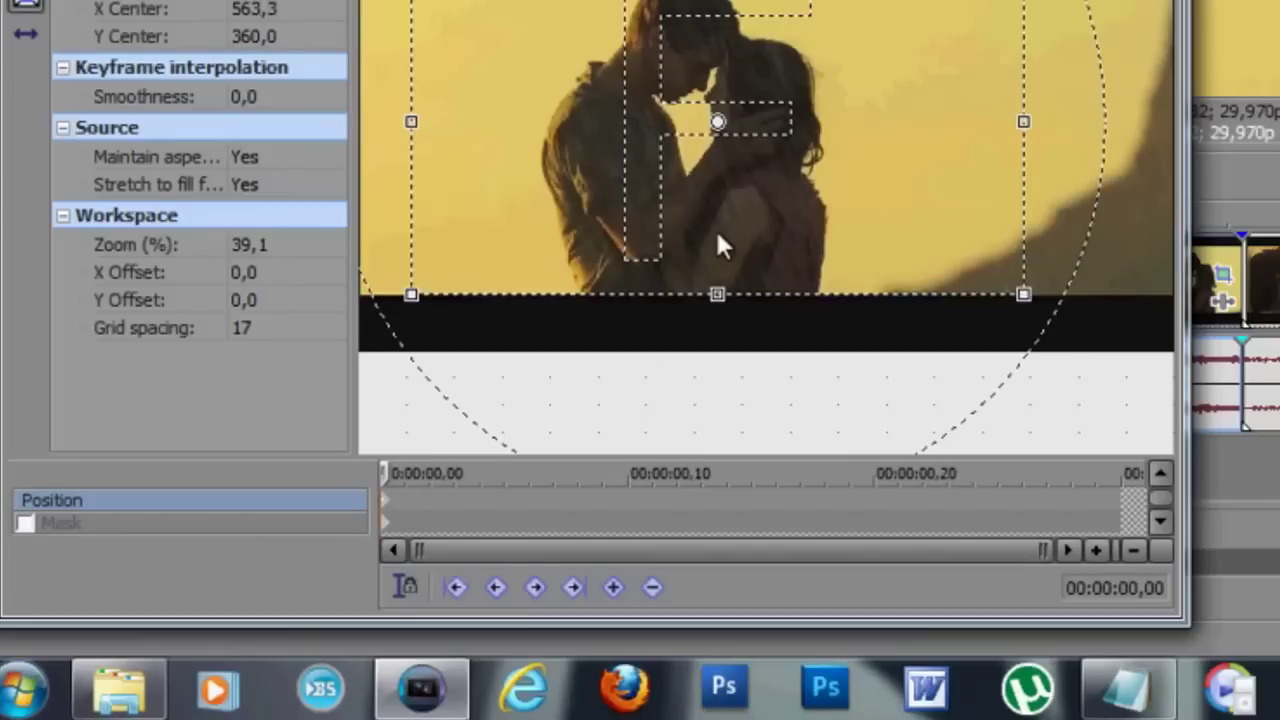
Create a second keyframe at 00:00:01,00 keeping the 962,0 × 541,1 crop frame
{"action": "left_click", "coordinate": [1122, 500]}
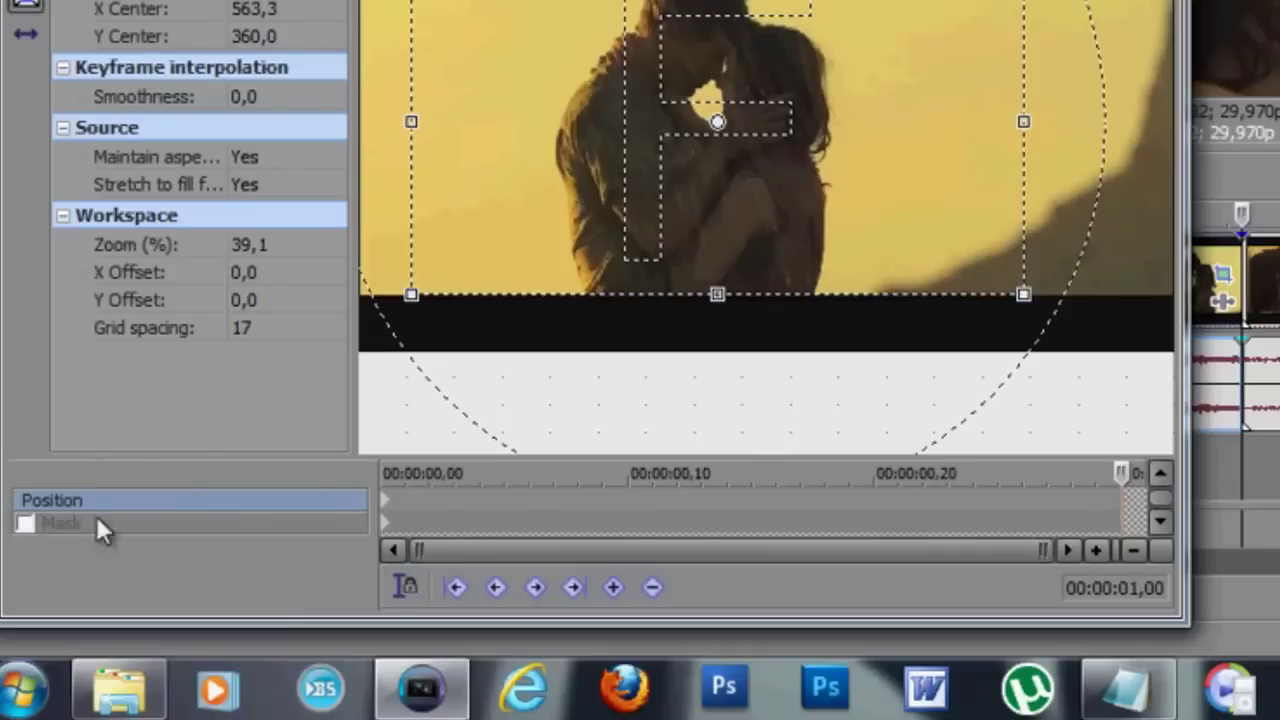
{"action": "left_click", "coordinate": [1120, 527]}
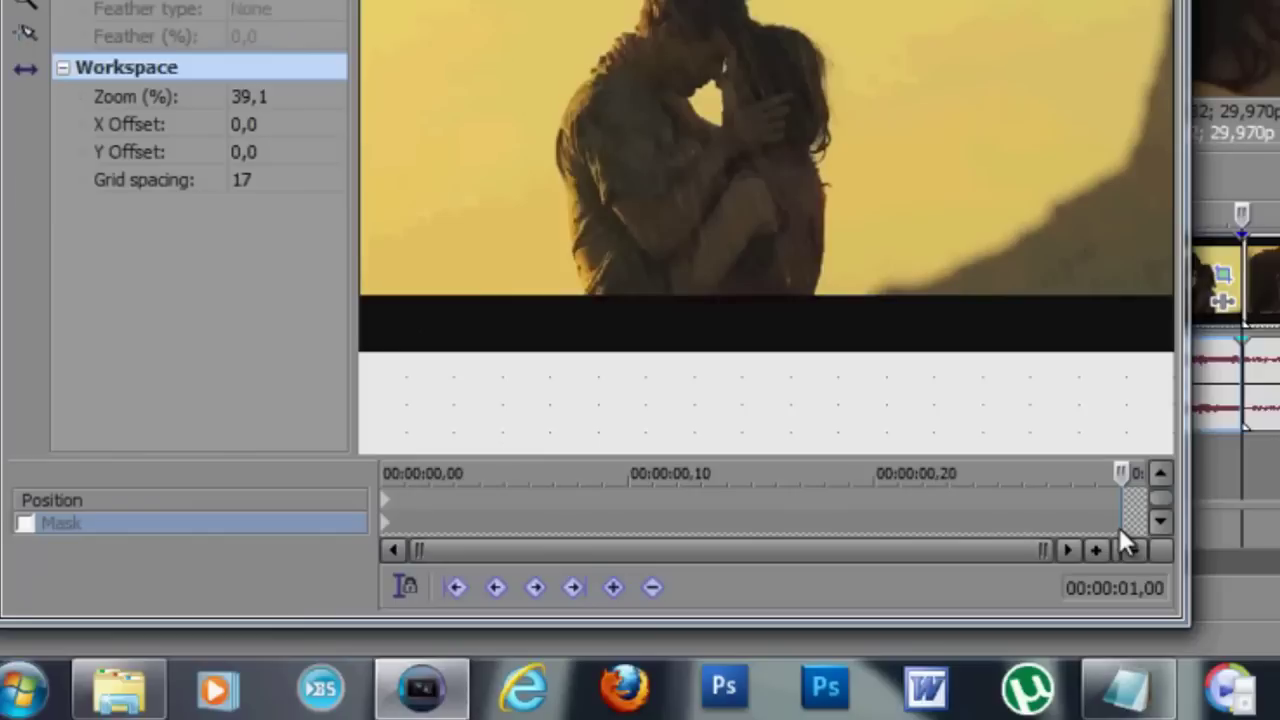
{"action": "left_click", "coordinate": [613, 588]}
{"action": "left_click", "coordinate": [98, 500]}
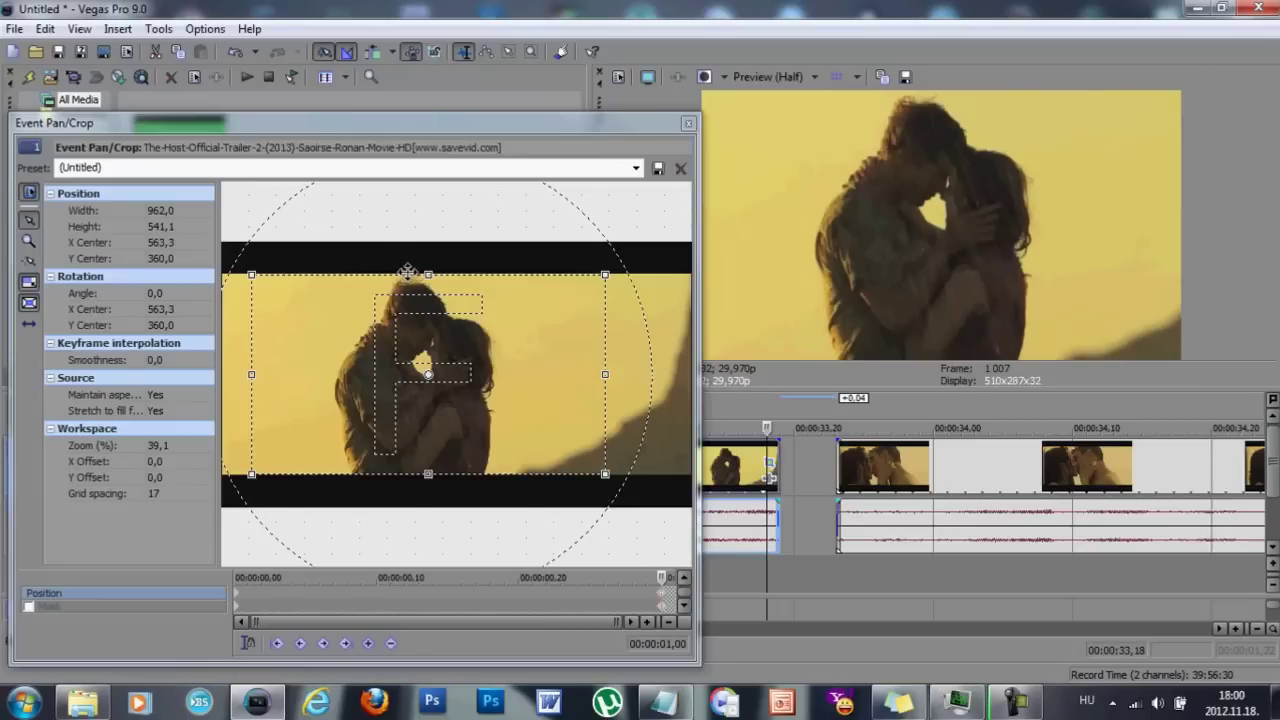
Shrink the end keyframe's crop to 607,7 × 341,8 on the couple's faces and preview the zoom
{"action": "left_click_drag", "start_coordinate": [407, 271], "coordinate": [401, 310]}
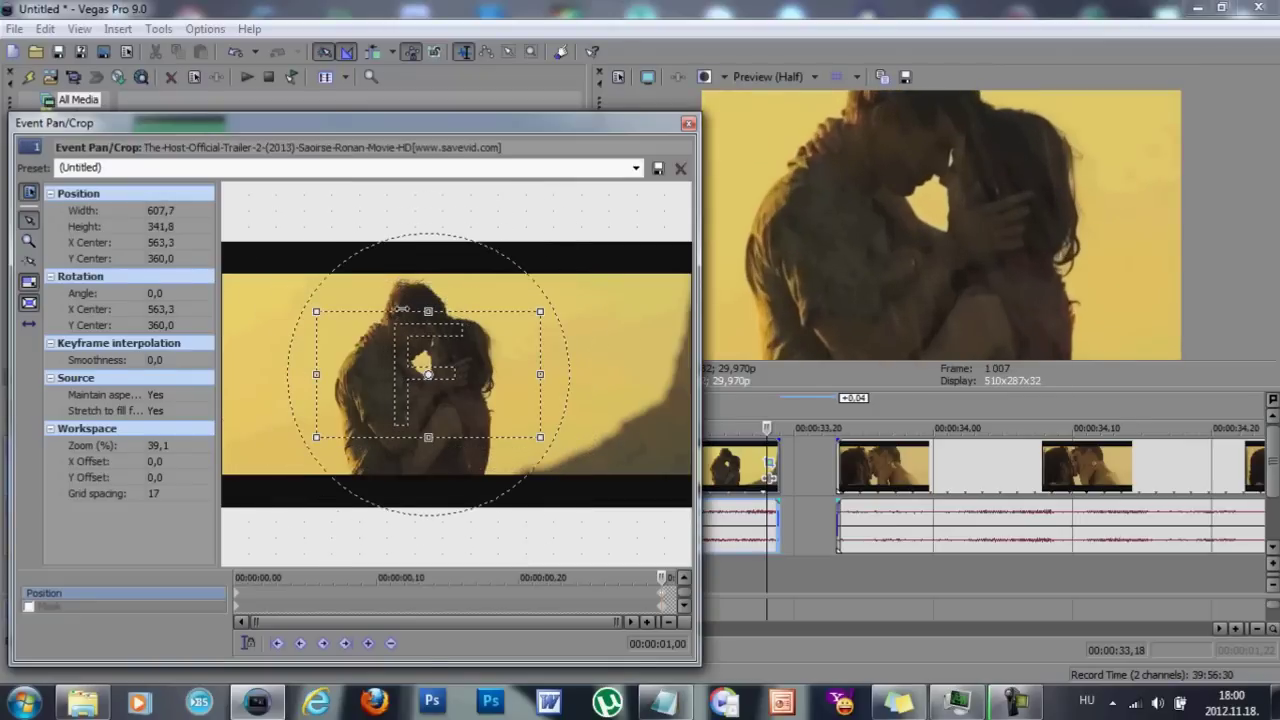
{"action": "left_click_drag", "start_coordinate": [427, 393], "coordinate": [424, 366]}
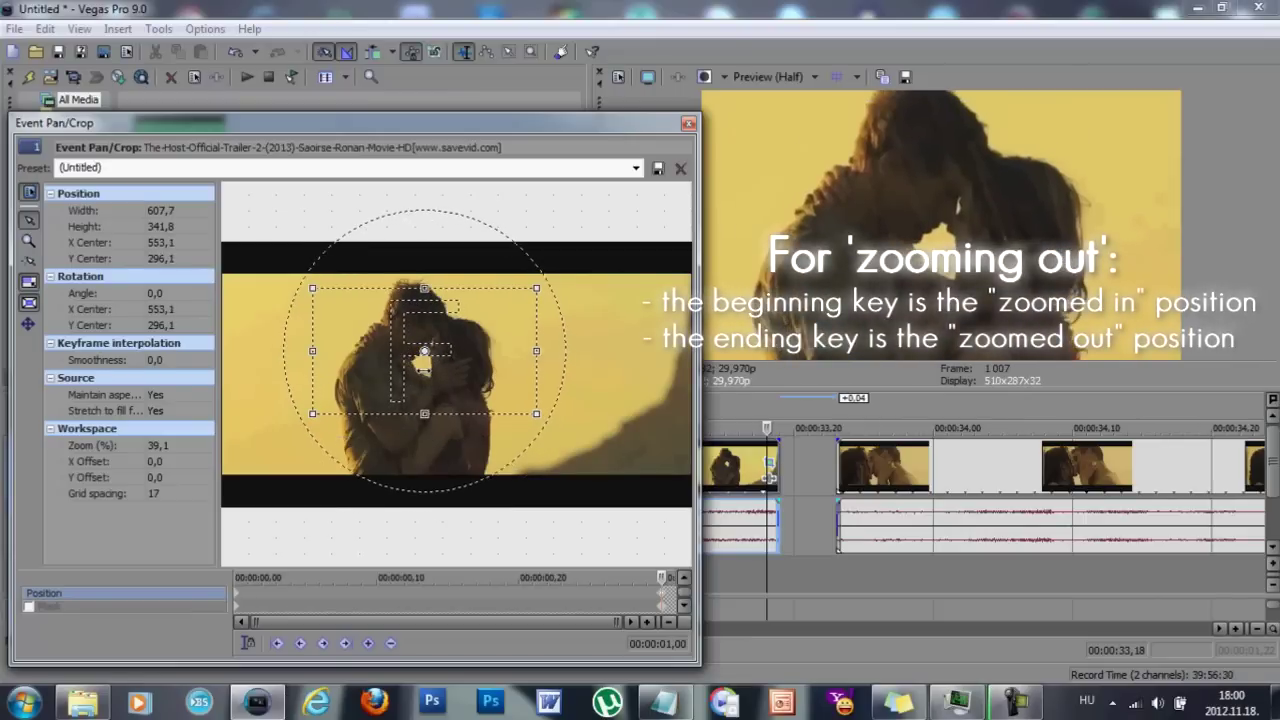
{"action": "left_click_drag", "start_coordinate": [665, 585], "coordinate": [240, 593]}
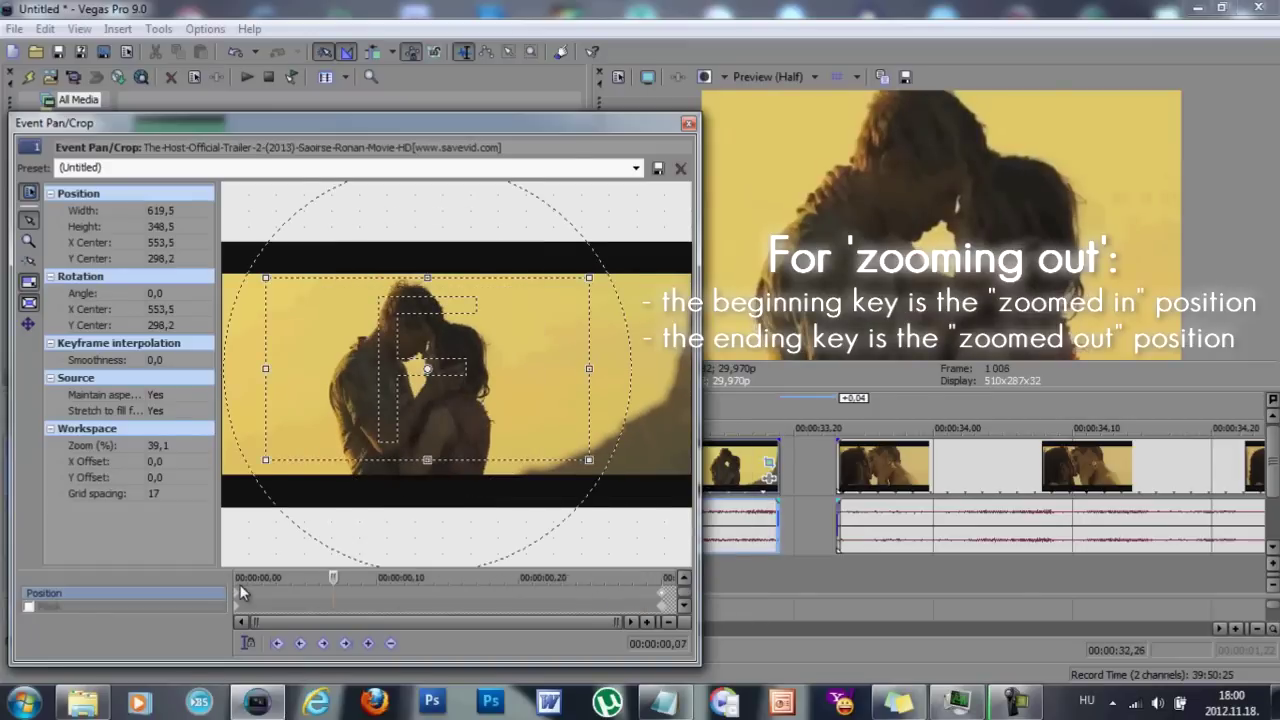
{"action": "left_click", "coordinate": [240, 593]}
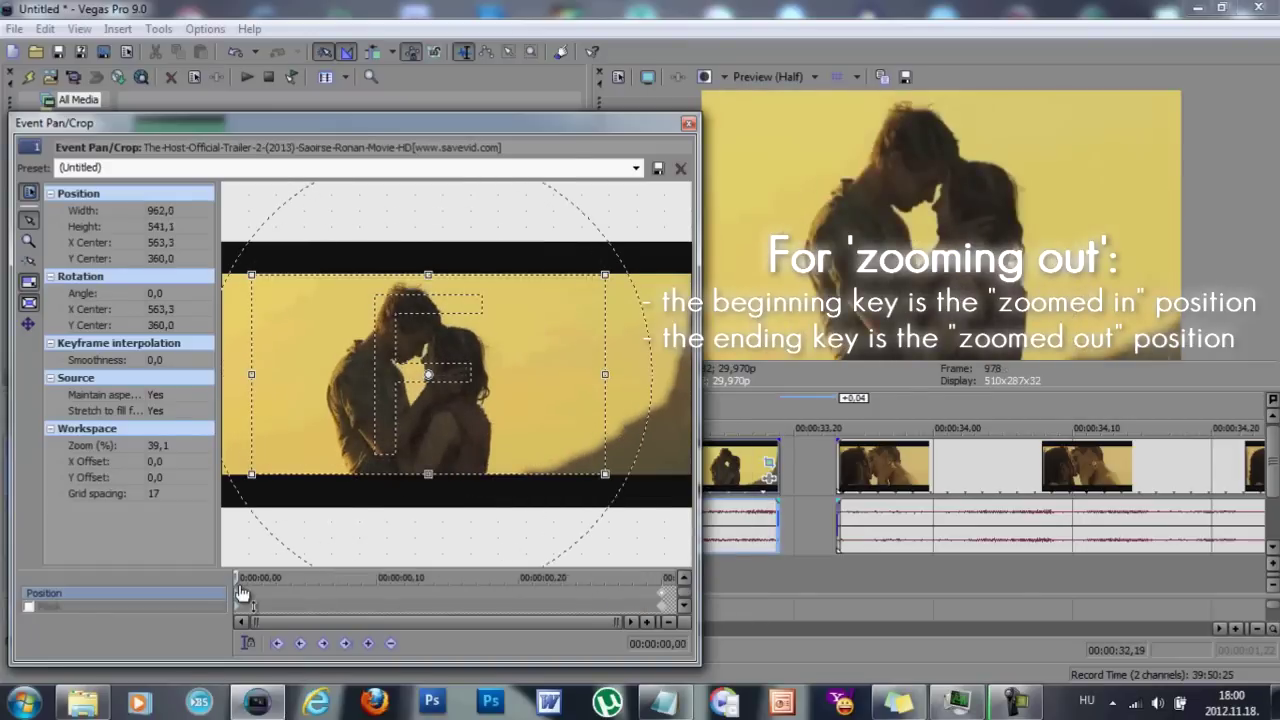
{"action": "left_click", "coordinate": [448, 585]}
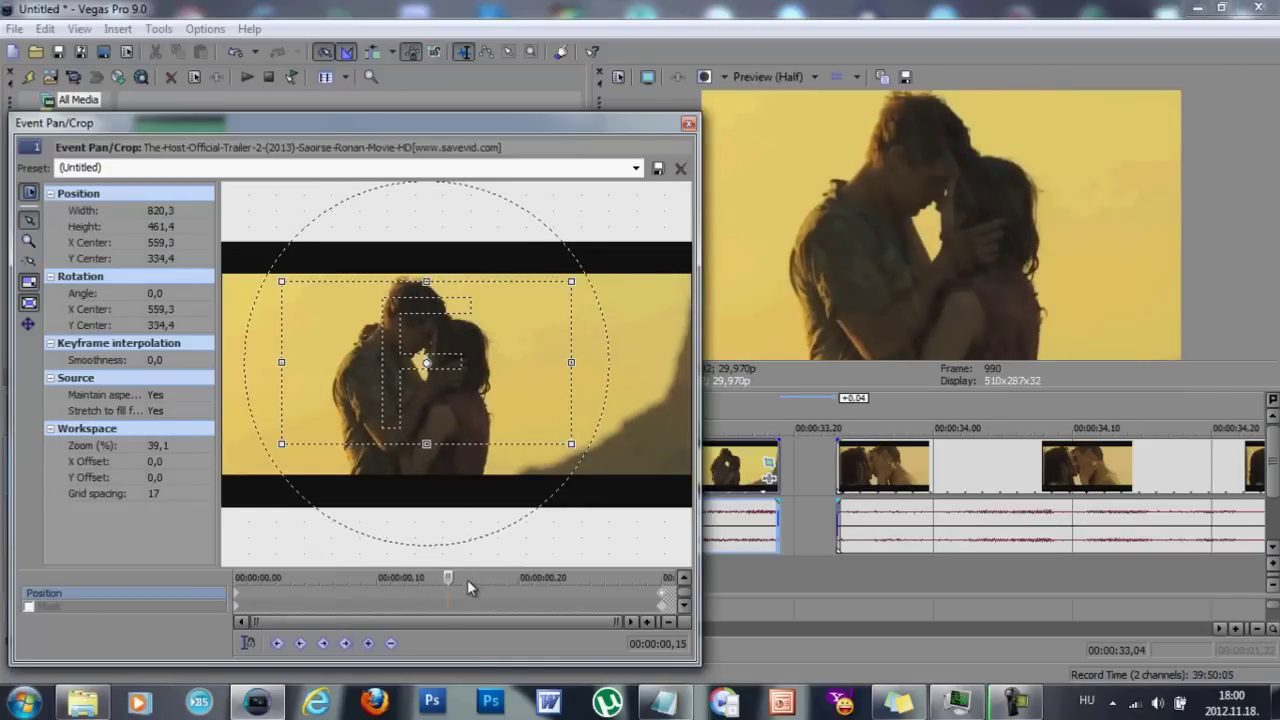
{"action": "left_click", "coordinate": [462, 585]}
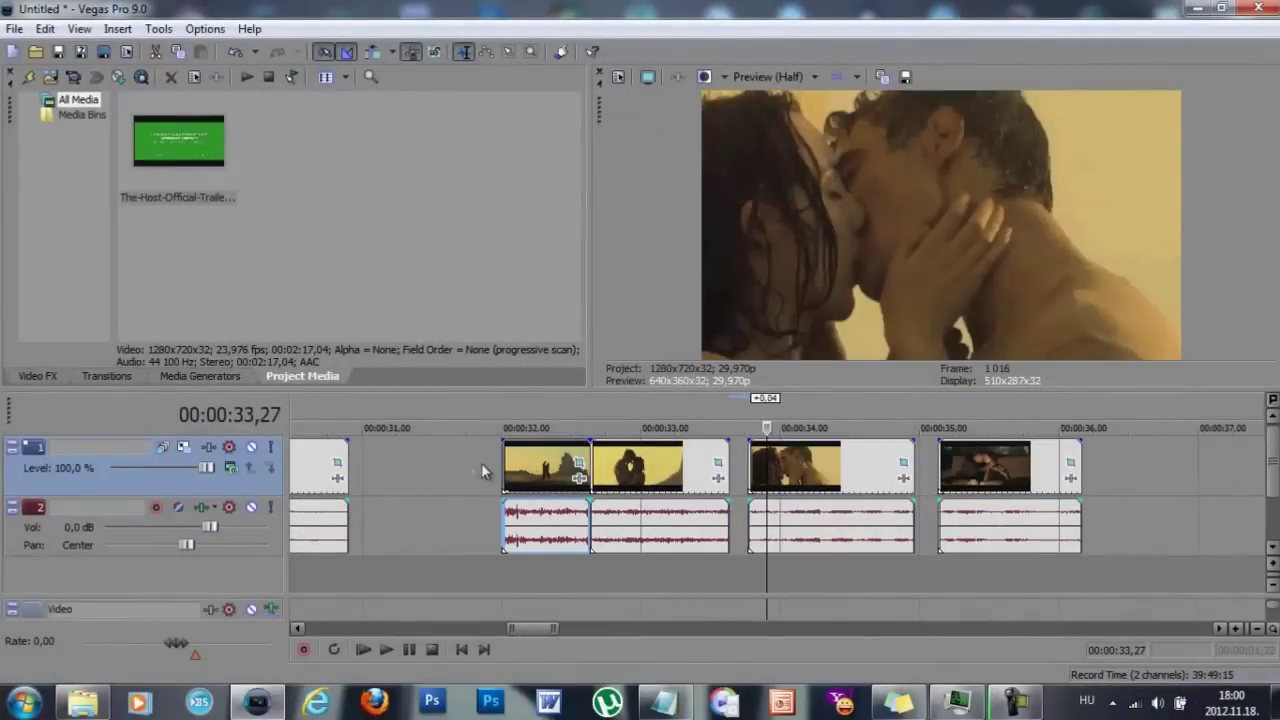
Shift the yellow kissing clip slightly earlier on the zoomed-in timeline
{"action": "left_click", "coordinate": [481, 463]}
{"action": "left_click", "coordinate": [658, 472]}
{"action": "scroll", "coordinate": [690, 462], "scroll_direction": "up", "scroll_amount": 2}
{"action": "scroll", "coordinate": [787, 462], "scroll_direction": "up", "scroll_amount": 2}
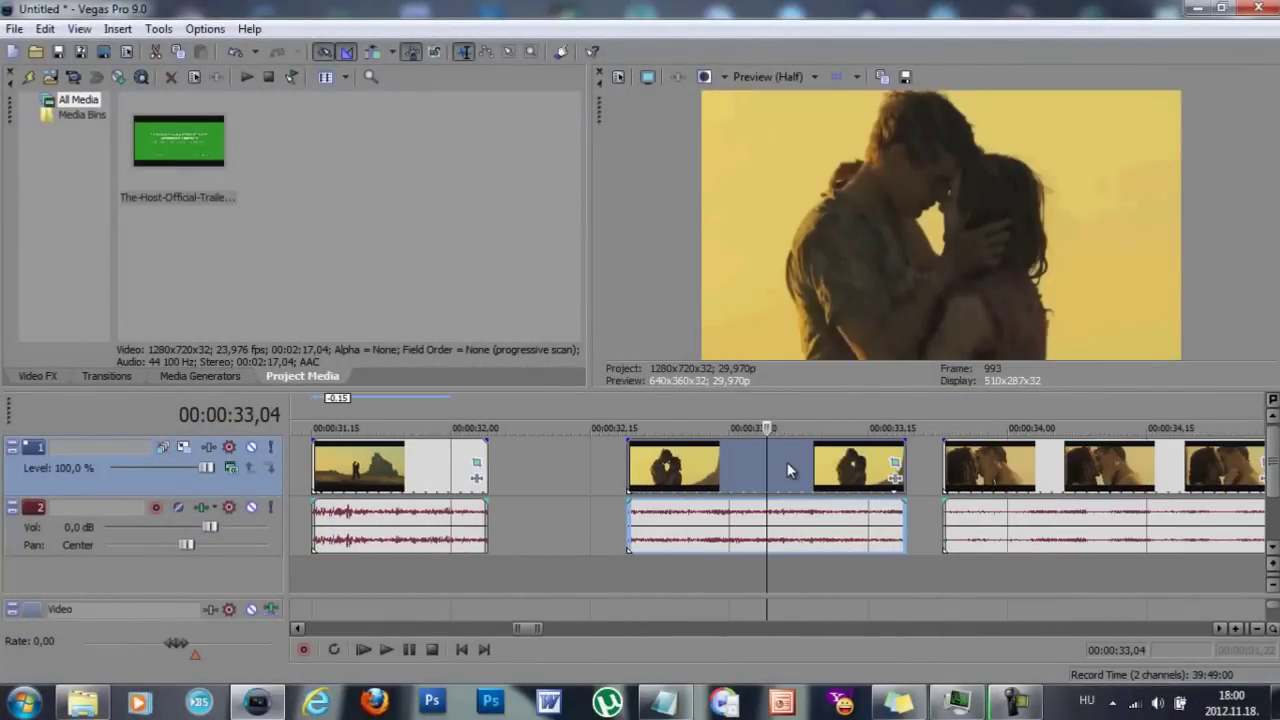
{"action": "left_click_drag", "start_coordinate": [700, 470], "coordinate": [664, 470]}
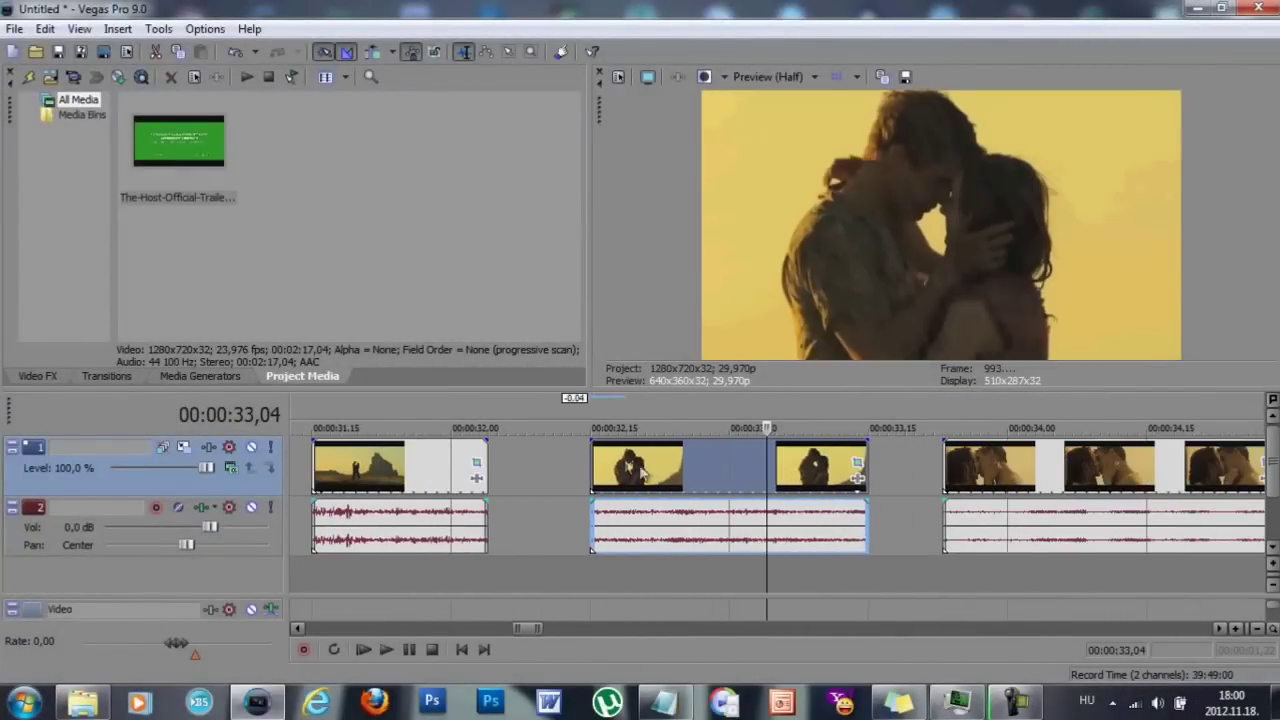
{"action": "left_click", "coordinate": [571, 460]}
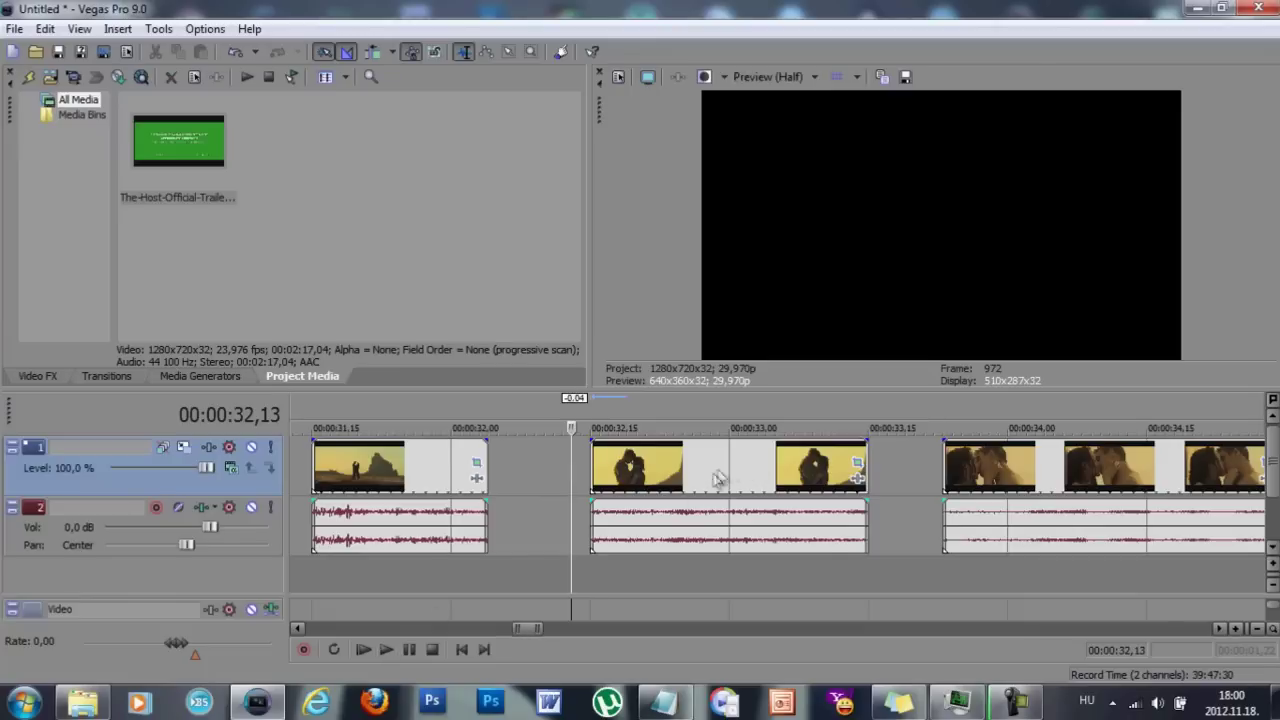
Play back the edit and mark a loop region from 00:00:32,11 to 00:00:33,19
{"action": "key", "text": "space"}
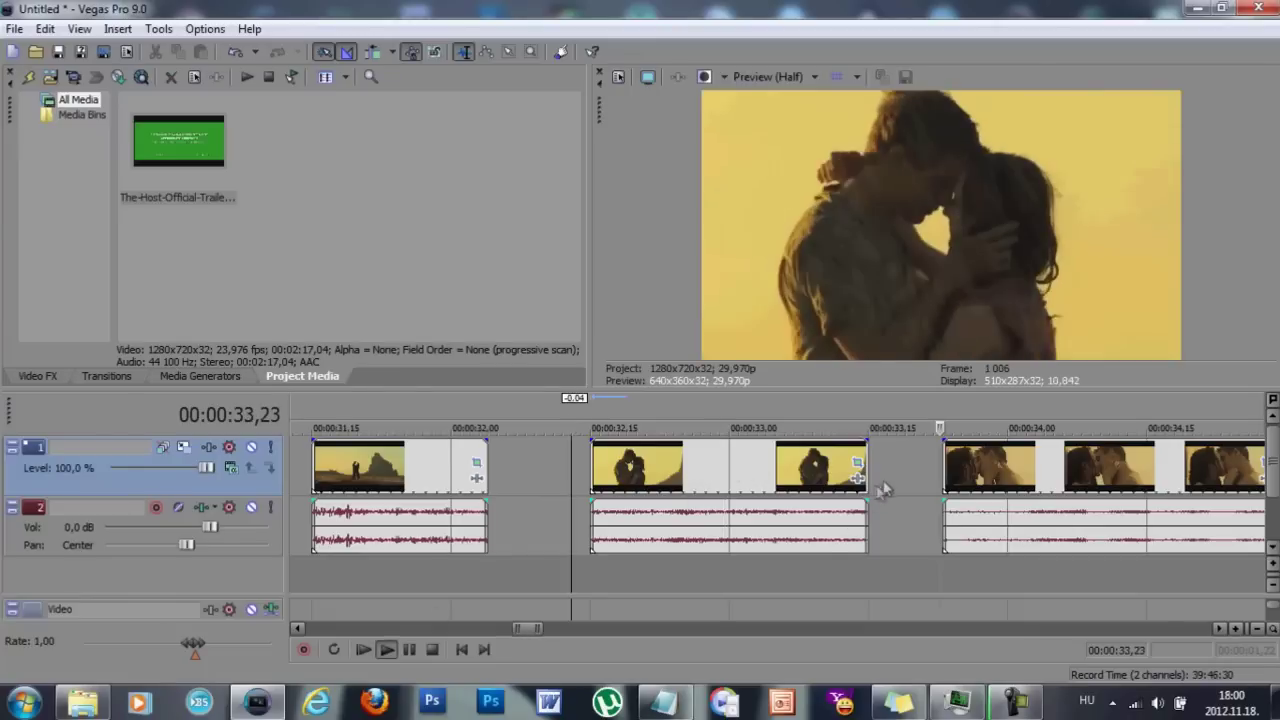
{"action": "key", "text": "space"}
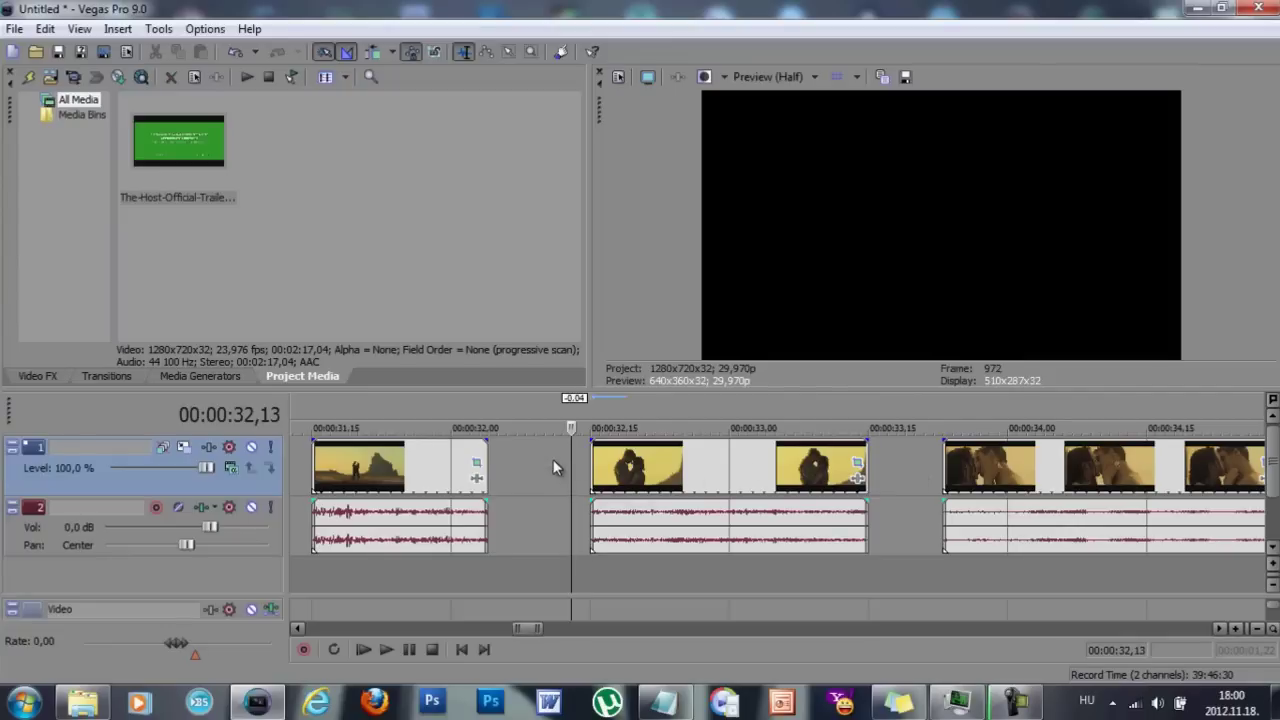
{"action": "left_click_drag", "start_coordinate": [554, 459], "coordinate": [906, 480]}
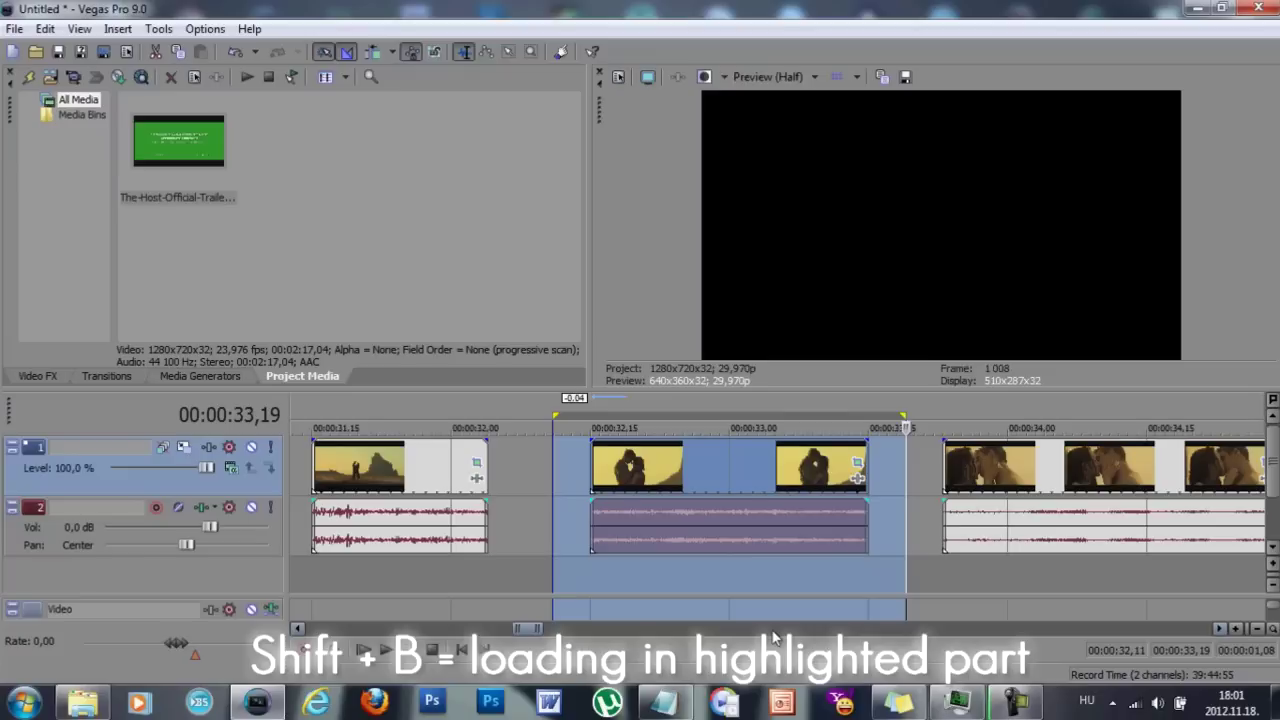
{"action": "key", "text": "shift+b"}
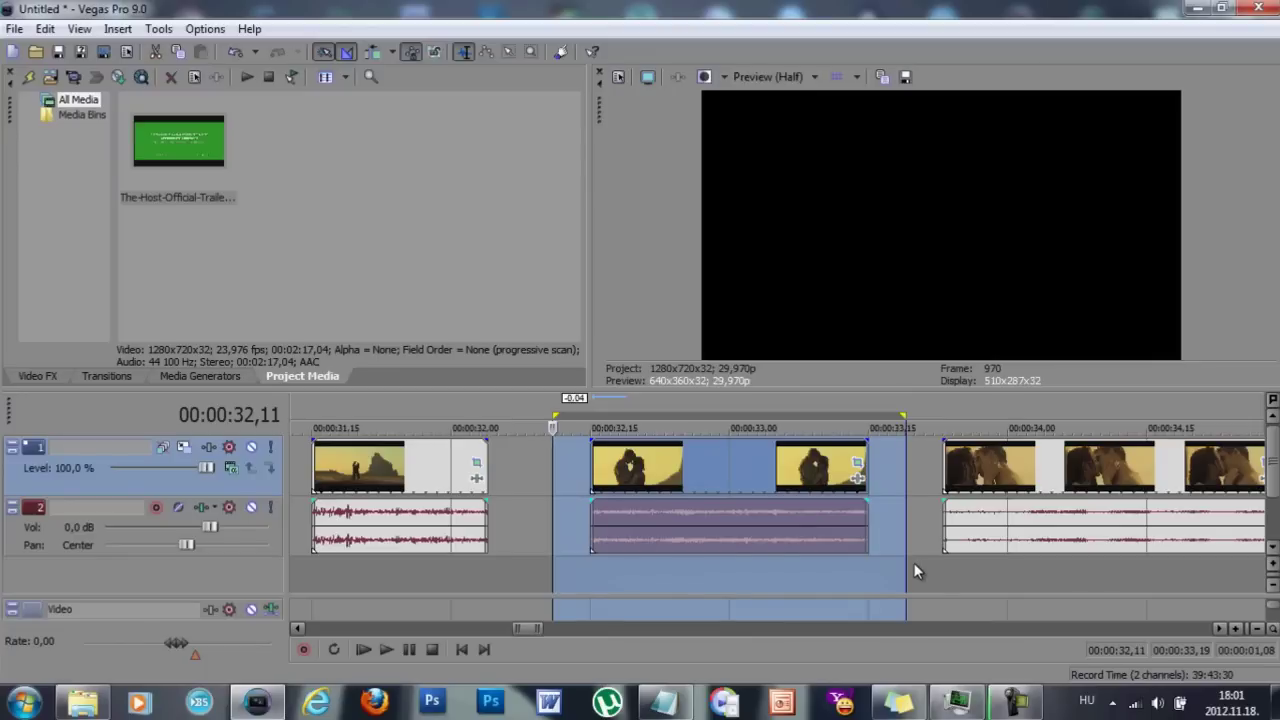
{"action": "key", "text": "space"}
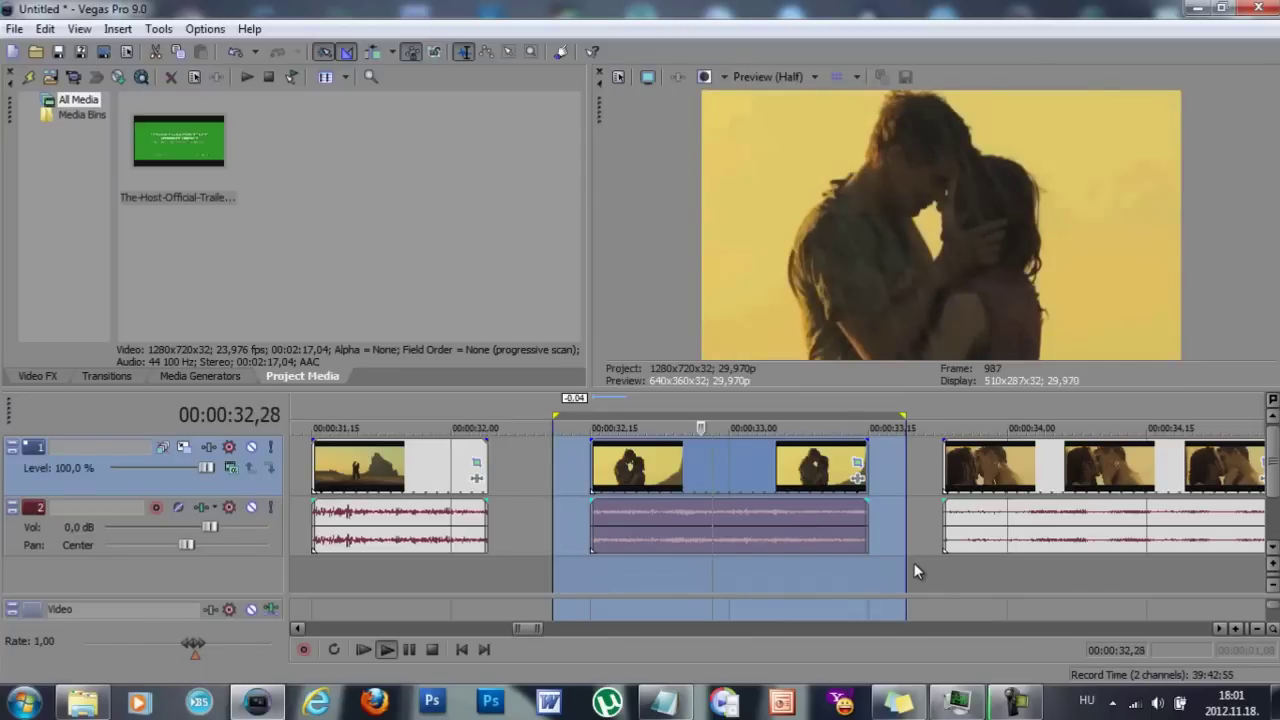
{"action": "key", "text": "space"}
{"action": "left_click", "coordinate": [691, 466]}
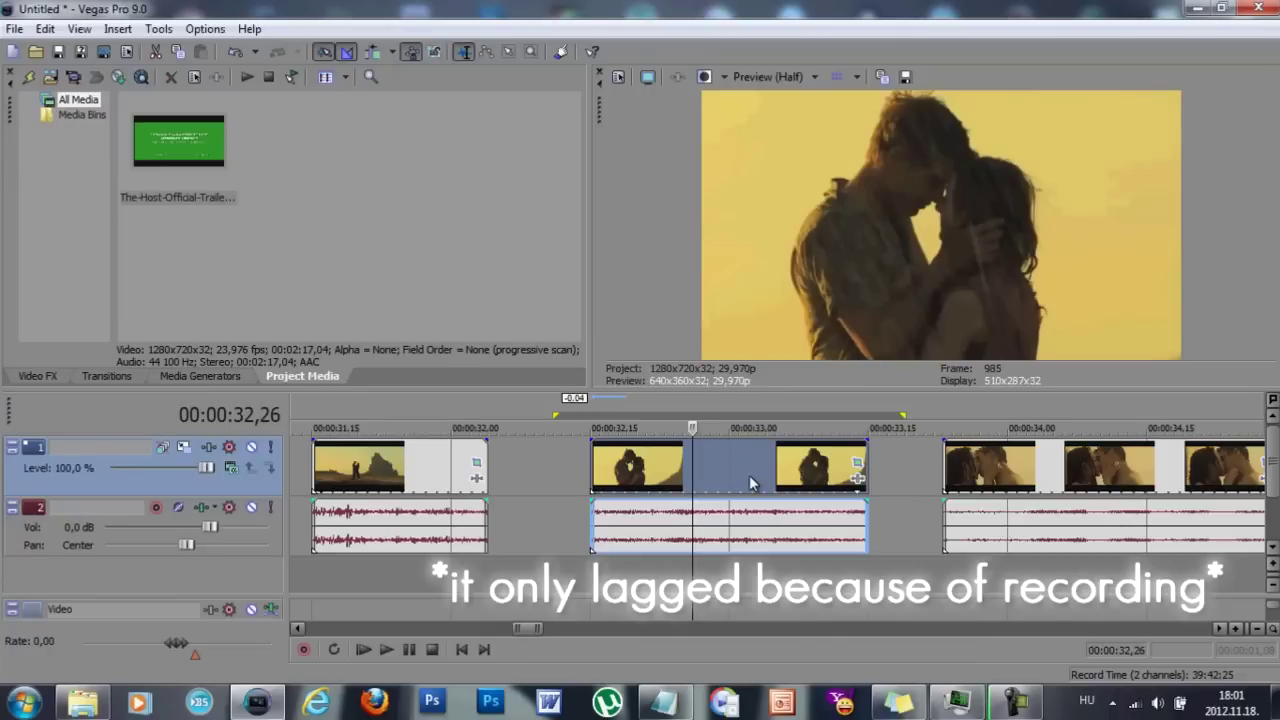
{"action": "left_click", "coordinate": [549, 470]}
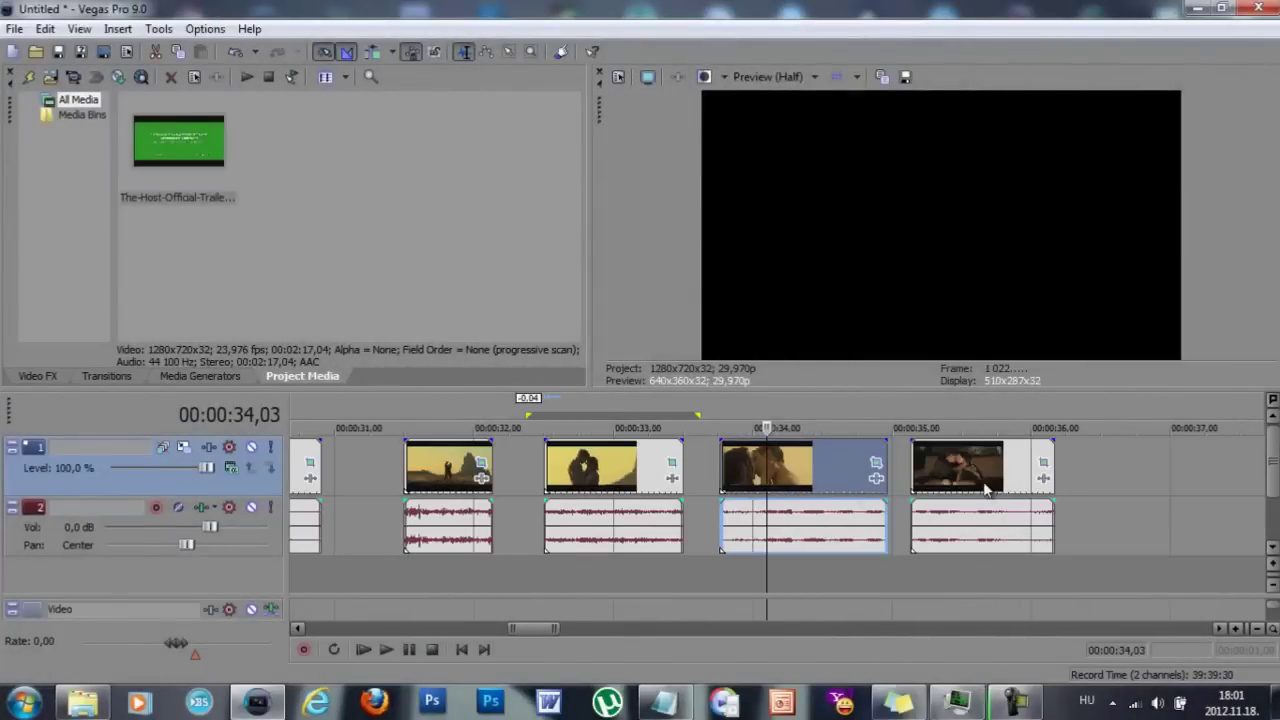
Drag the last clip about 2.04 seconds later, then select the close-up kissing clip
{"action": "scroll", "coordinate": [985, 488], "scroll_direction": "down", "scroll_amount": 2}
{"action": "left_click_drag", "start_coordinate": [910, 475], "coordinate": [1127, 469]}
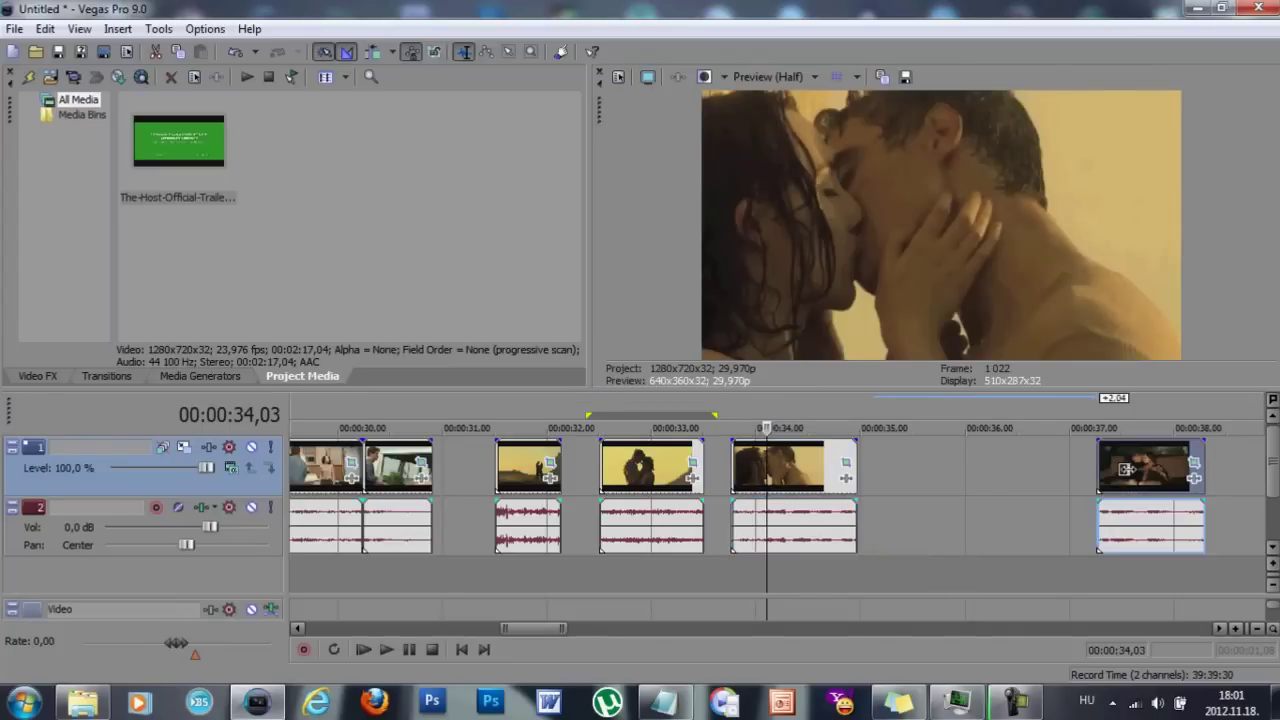
{"action": "left_click", "coordinate": [812, 466]}
{"action": "scroll", "coordinate": [808, 465], "scroll_direction": "up", "scroll_amount": 2}
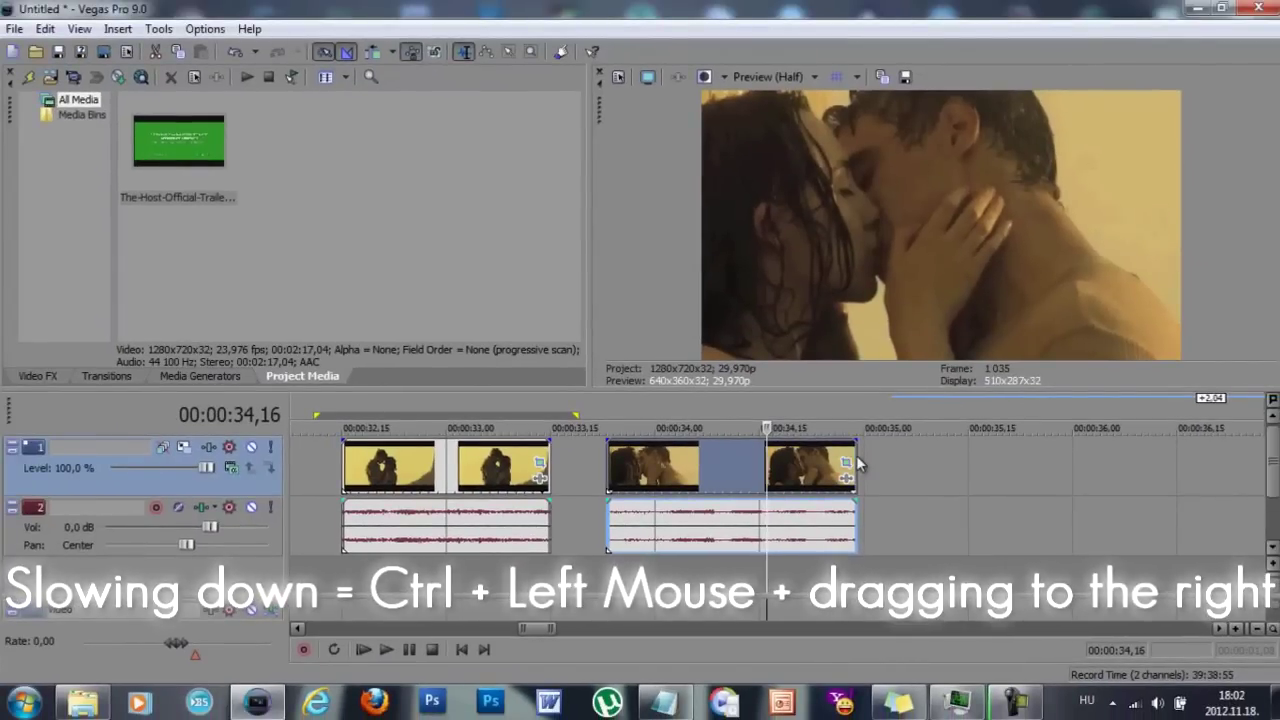
Stretch the close-up kissing clip slower, delete its audio, then compress it into a short sped-up burst
{"action": "left_click_drag", "start_coordinate": [856, 462], "coordinate": [1021, 461]}
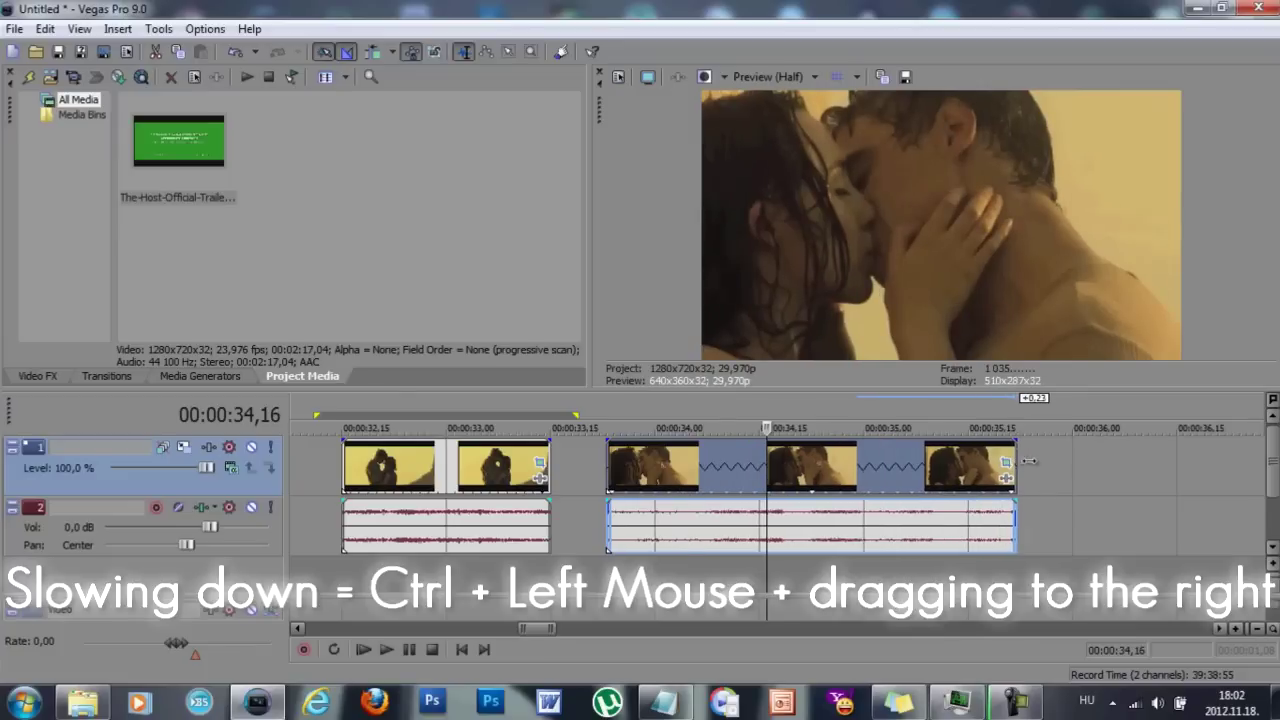
{"action": "left_click", "coordinate": [666, 517]}
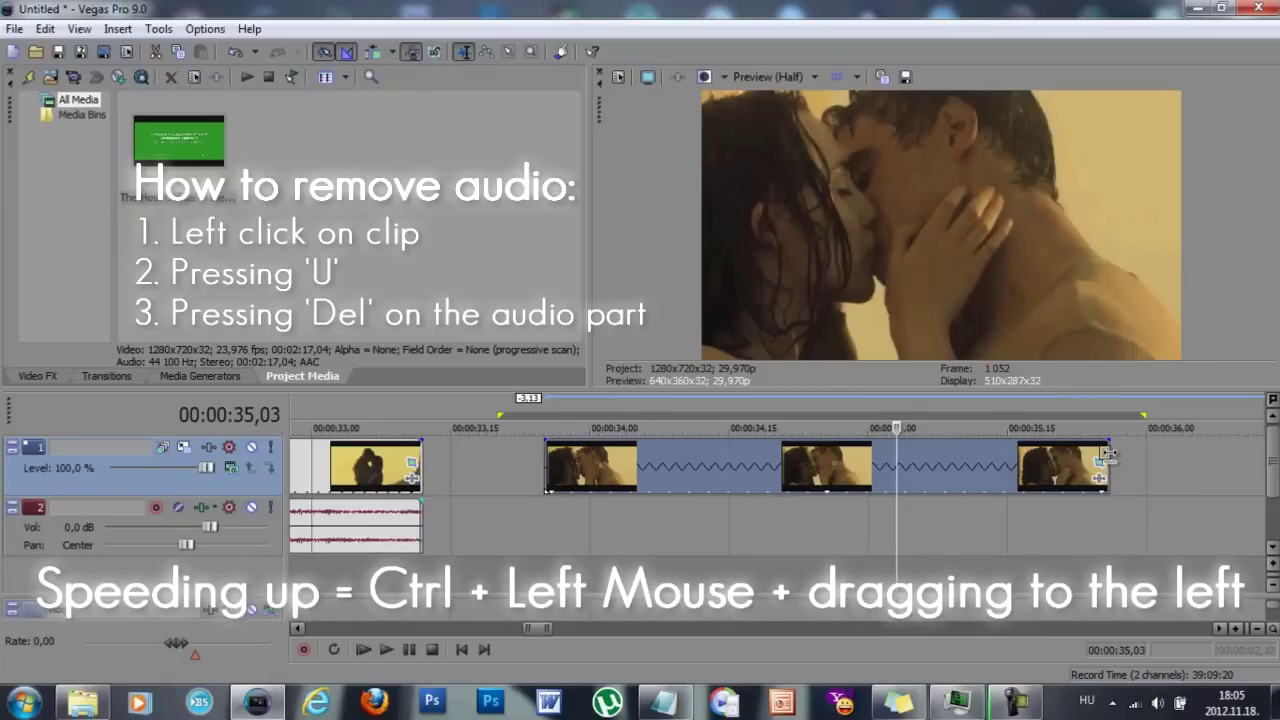
{"action": "left_click_drag", "start_coordinate": [1108, 455], "coordinate": [836, 458]}
{"action": "left_click_drag", "start_coordinate": [765, 476], "coordinate": [673, 476]}
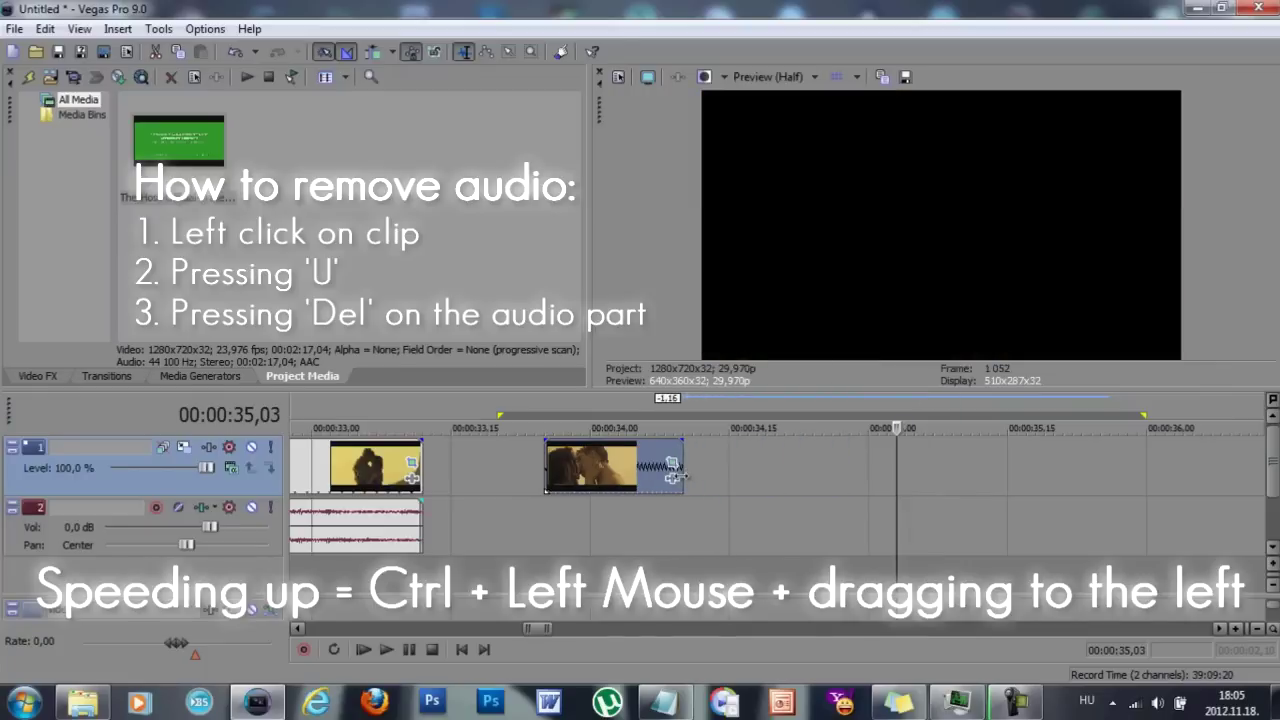
Loop-play a region around the sped-up clip to judge its speed, then select the clip
{"action": "left_click_drag", "start_coordinate": [470, 486], "coordinate": [745, 524]}
{"action": "key", "text": "Home"}
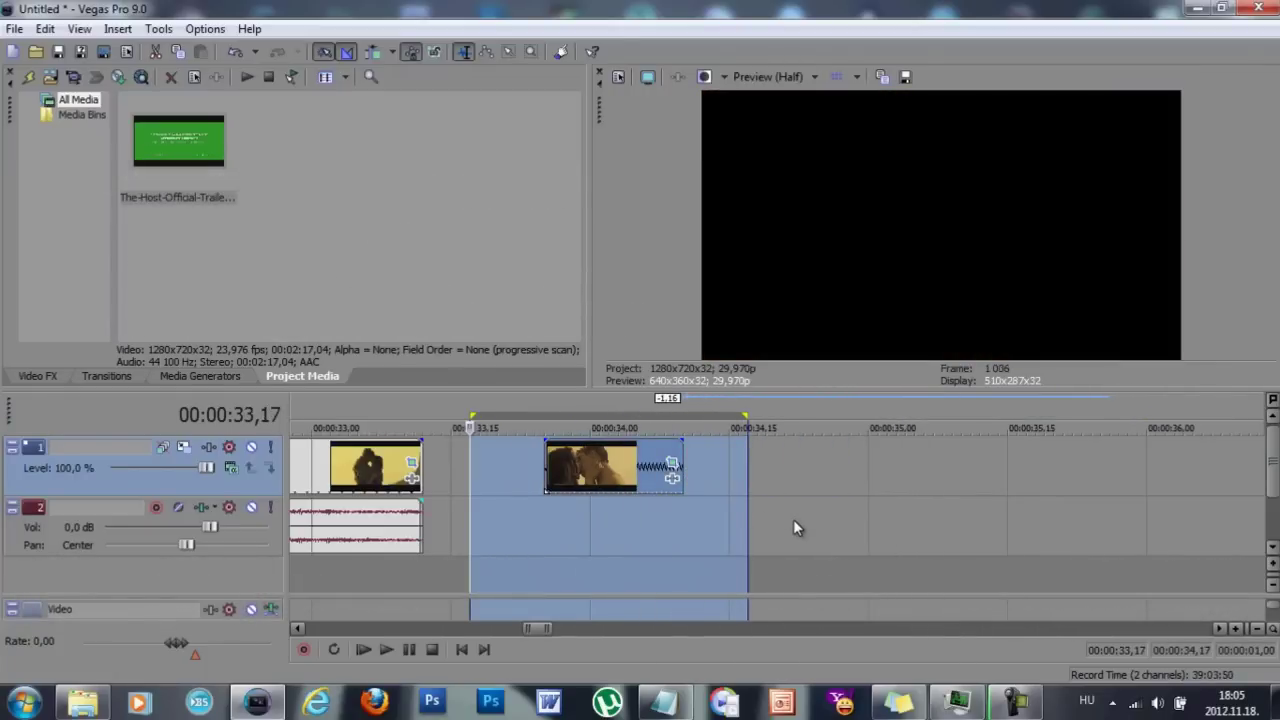
{"action": "key", "text": "space"}
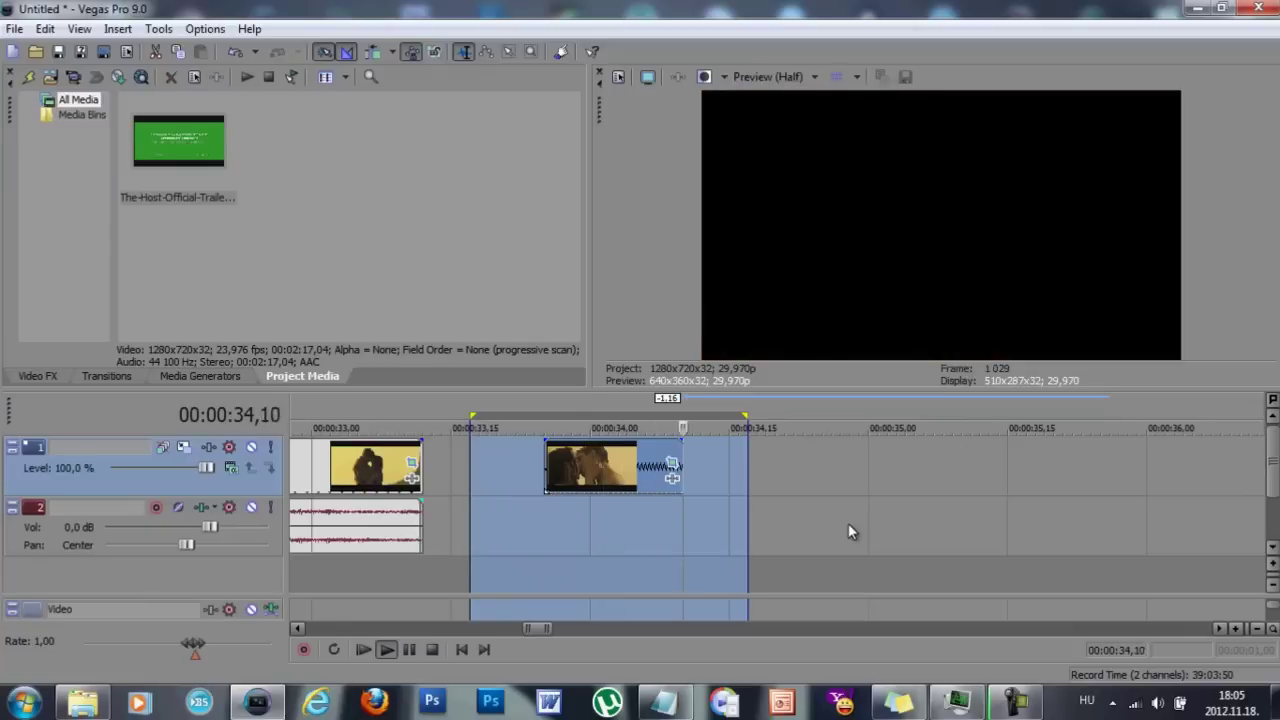
{"action": "left_click", "coordinate": [622, 464]}
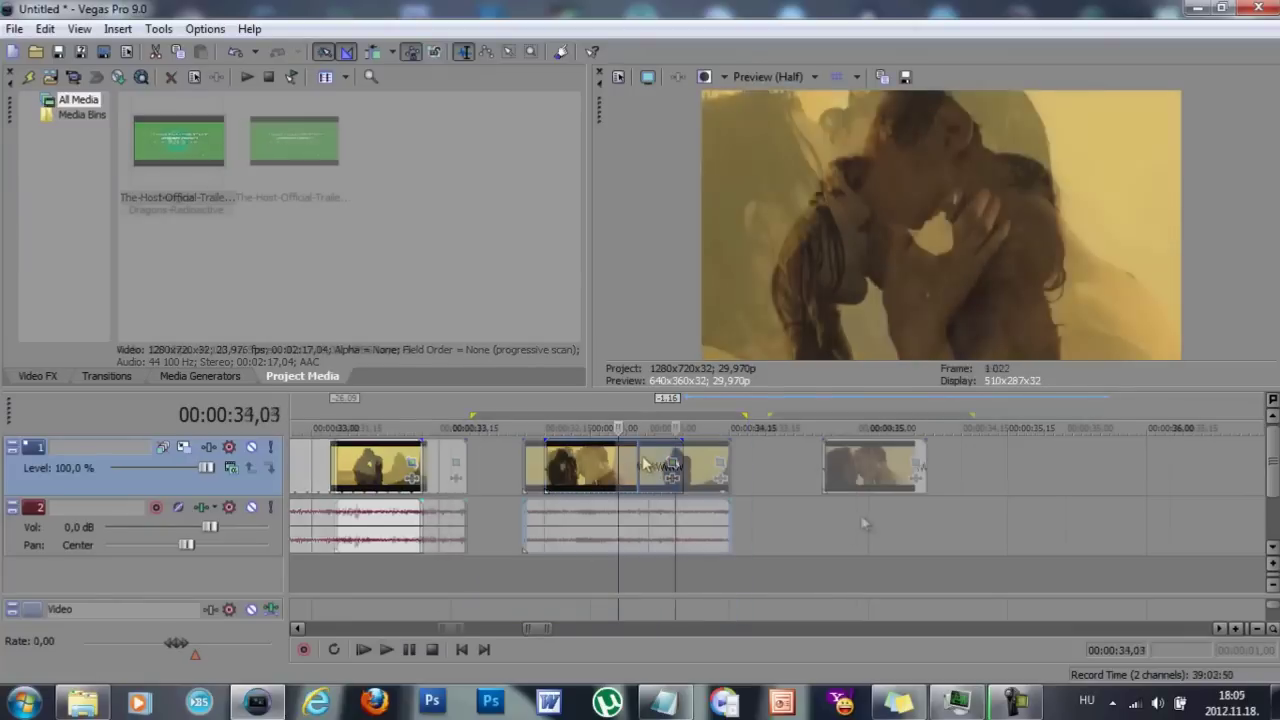